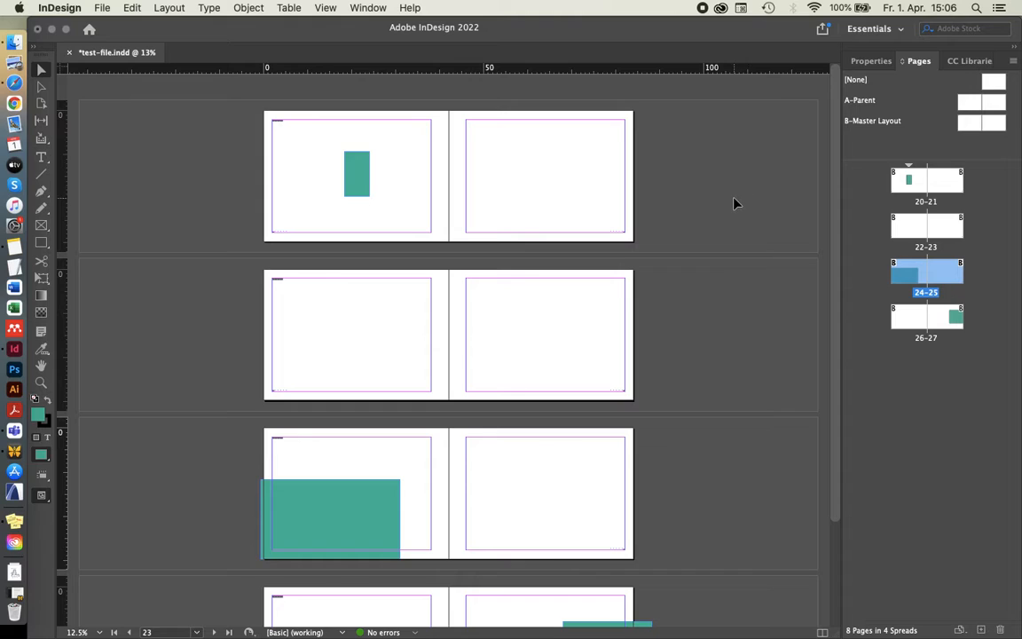
Step: Save the document as test-file in the Test File folder in InDesign 2022 document format, replacing the existing file
scroll(601, 133, "down", 1)
scroll(602, 133, "up", 2)
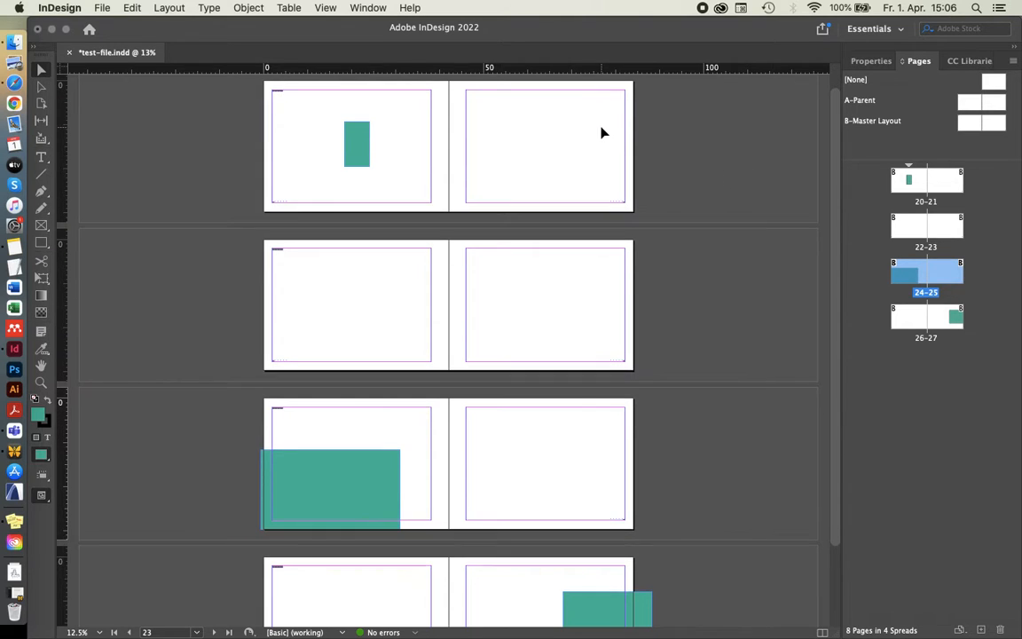
scroll(598, 133, "up", 1)
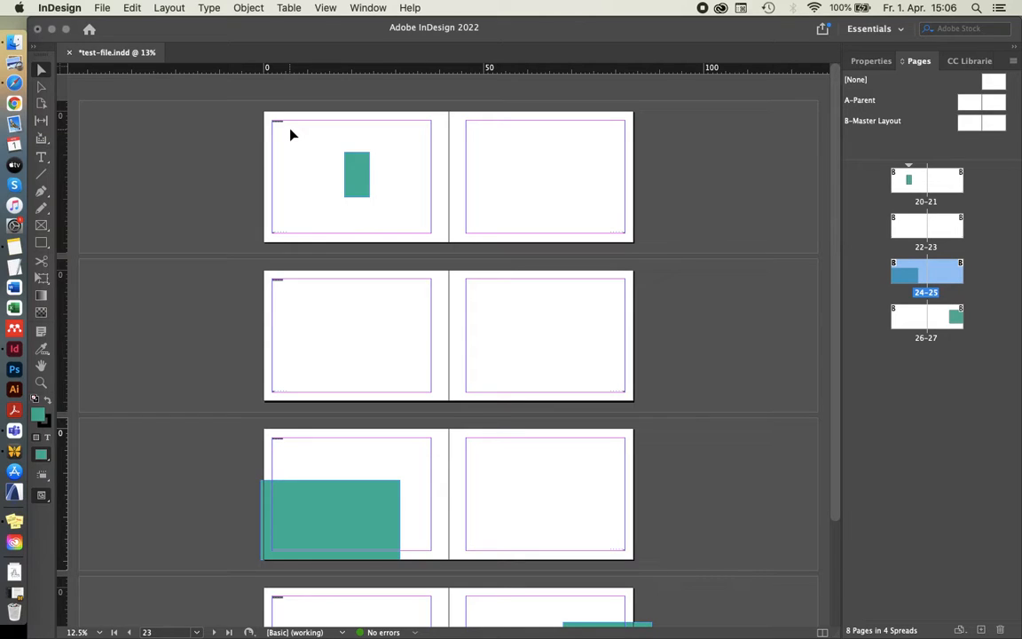
left_click(102, 8)
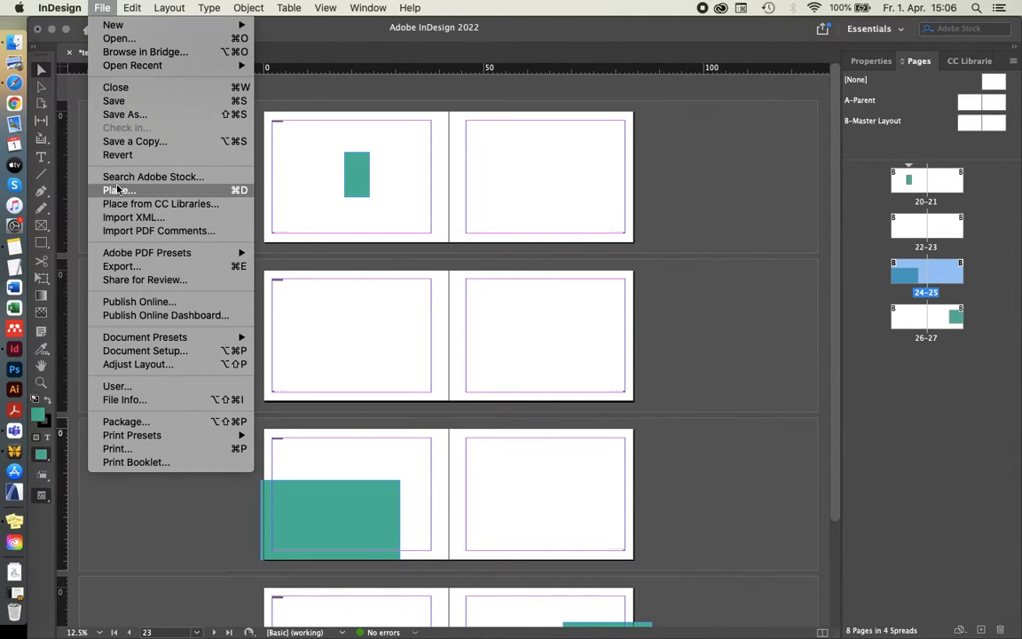
left_click(140, 115)
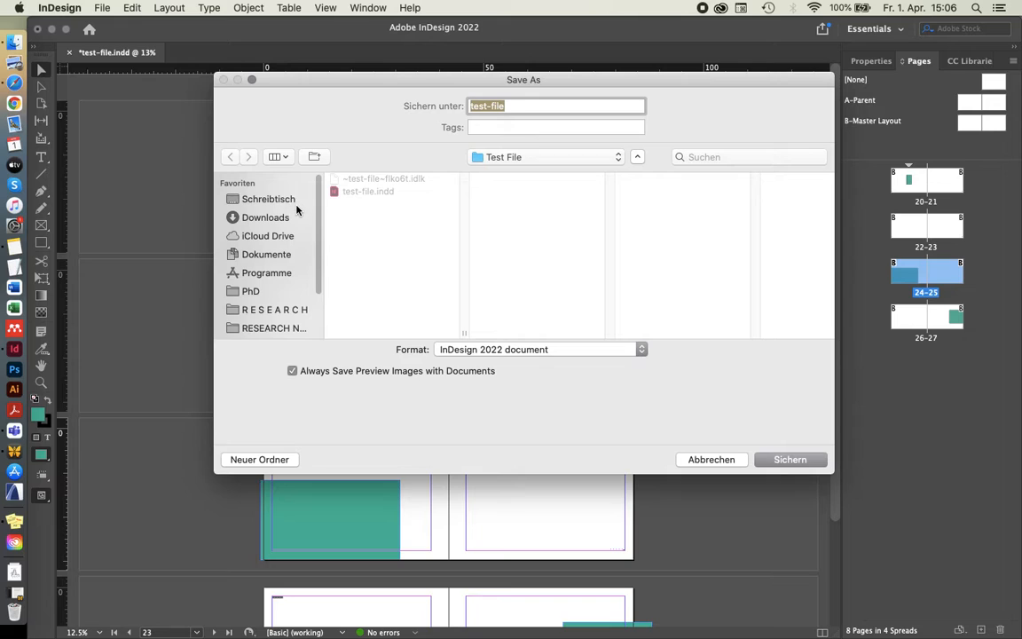
left_click(516, 105)
left_click(494, 353)
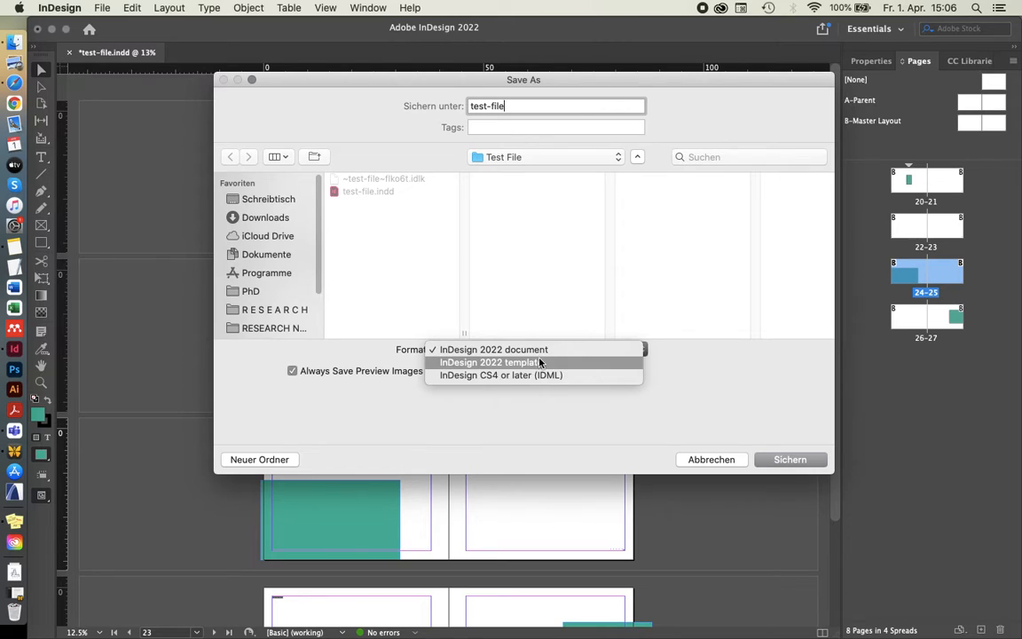
left_click(468, 350)
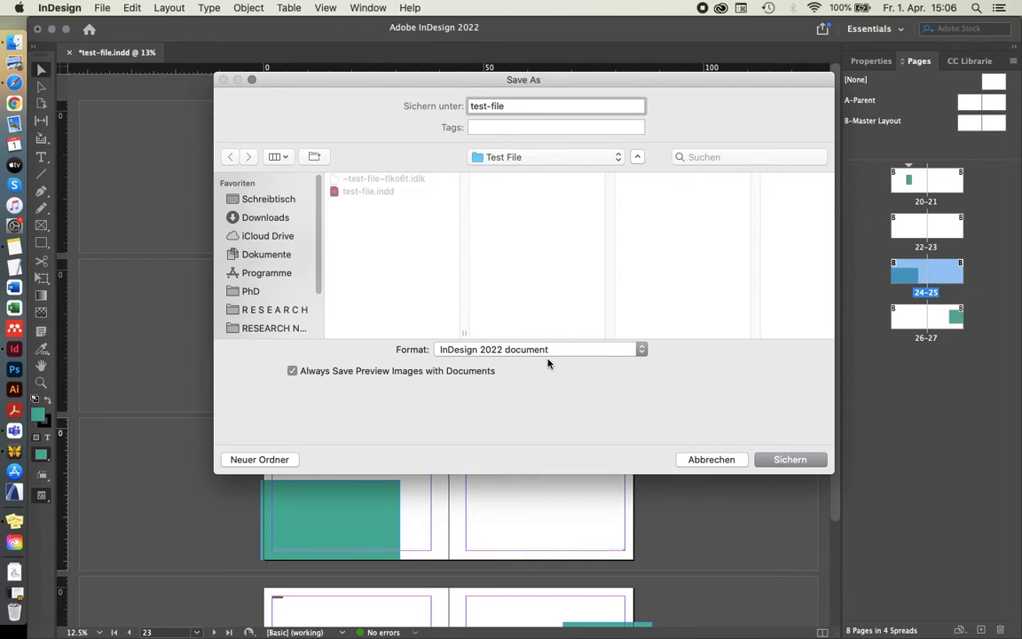
left_click(783, 458)
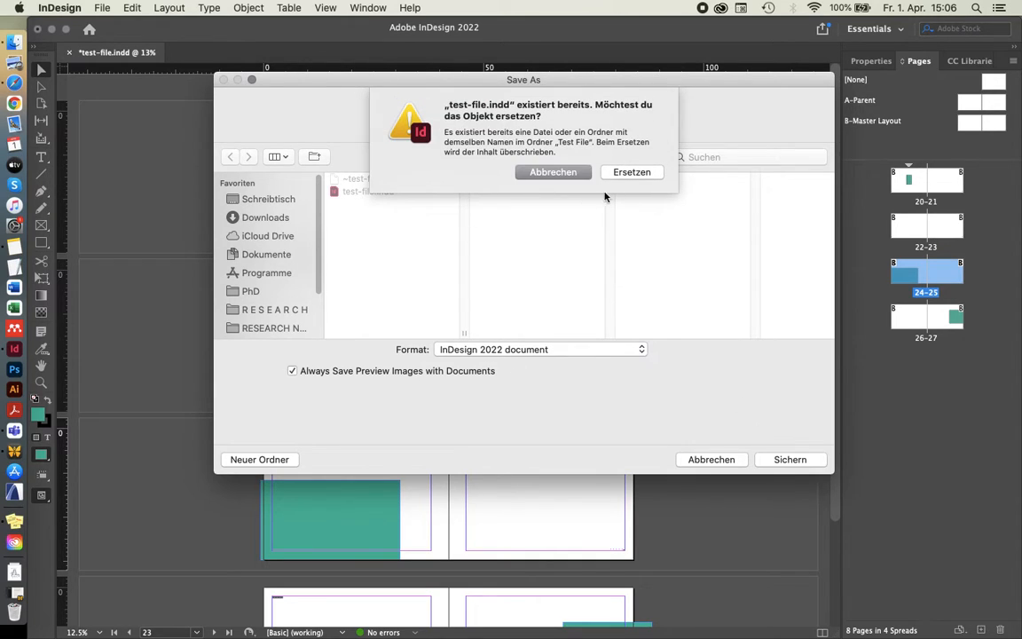
left_click(629, 173)
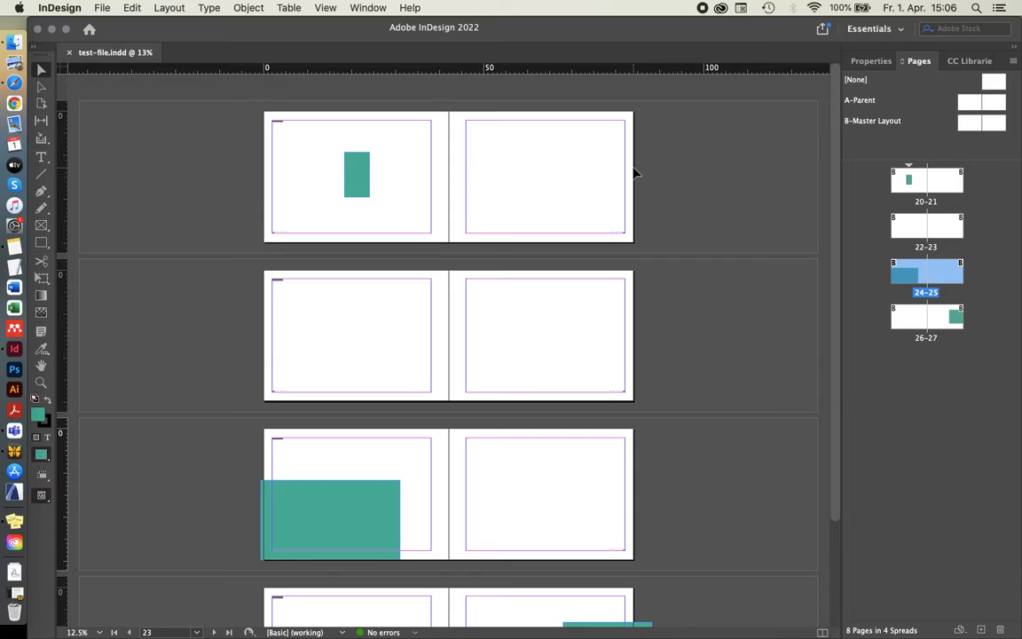
Step: Switch to Finder, open the Test File folder from the desktop and inspect the files stored in it
left_click_drag(523, 154, 559, 204)
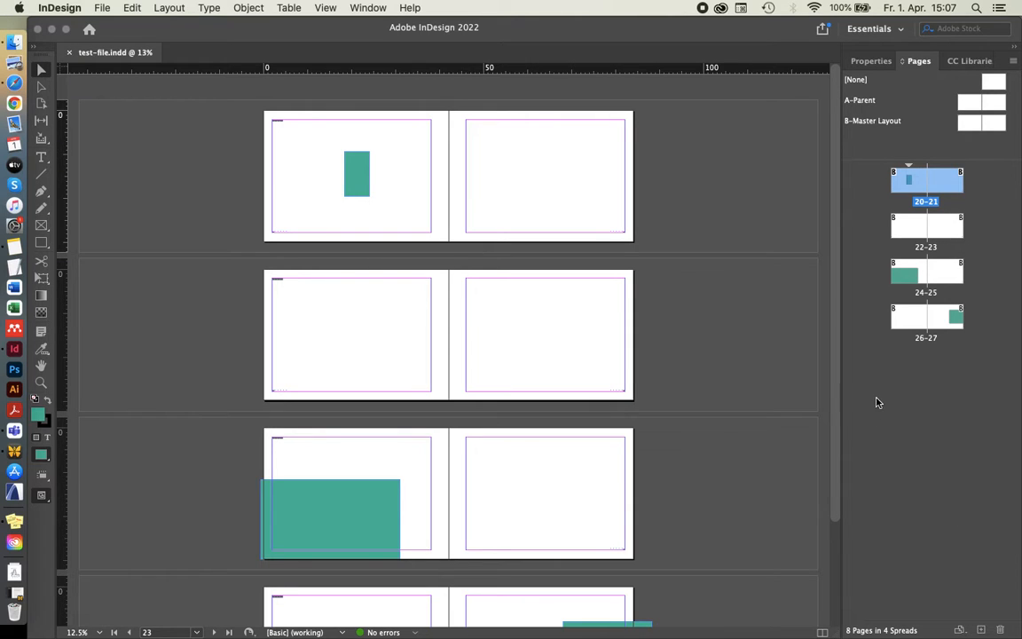
key("F11")
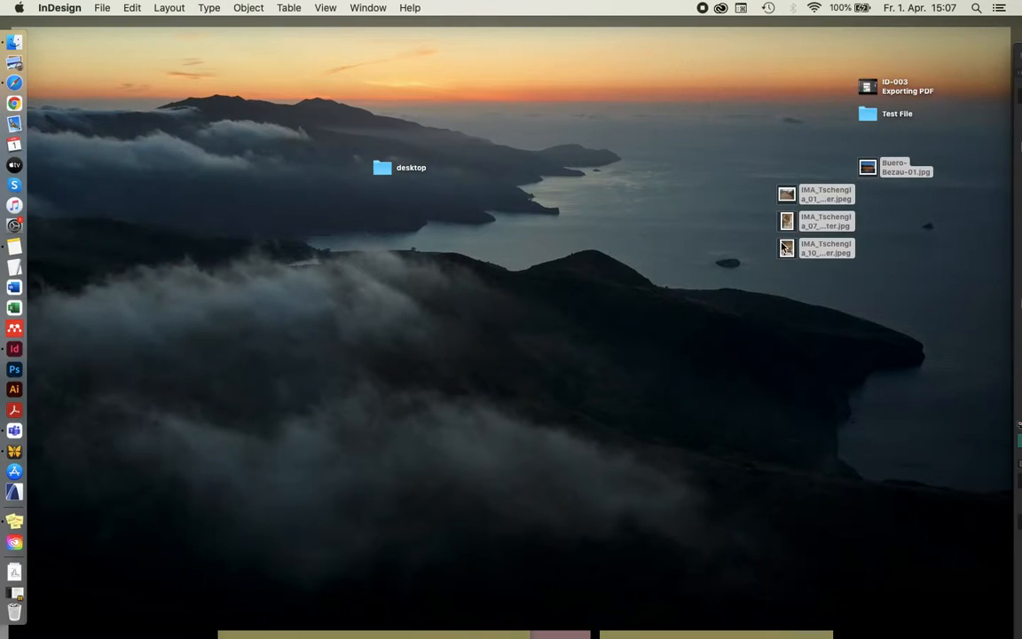
left_click(735, 257)
double_click(866, 114)
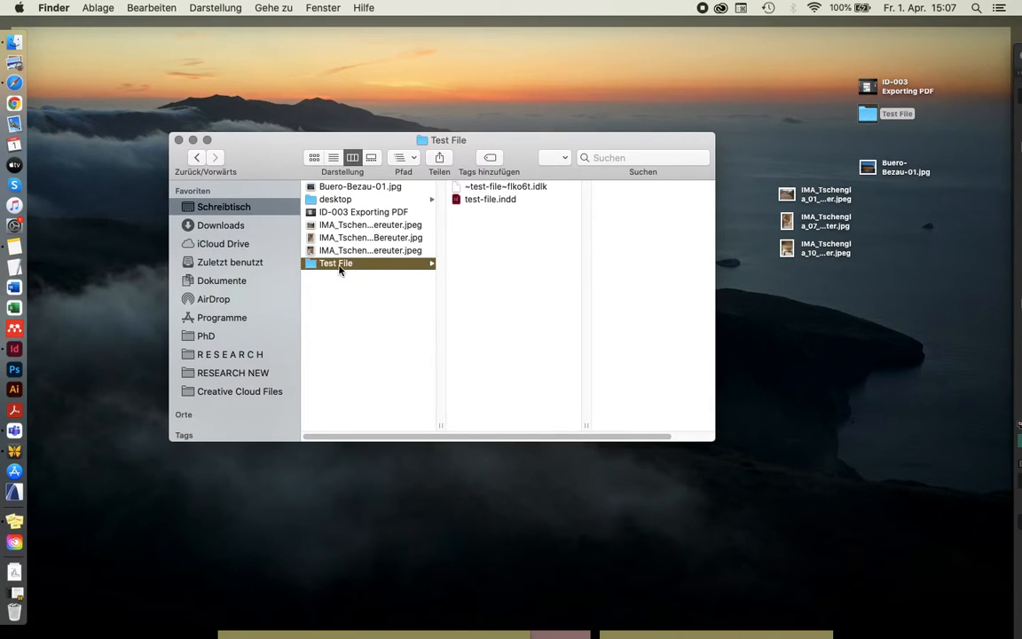
left_click(458, 202)
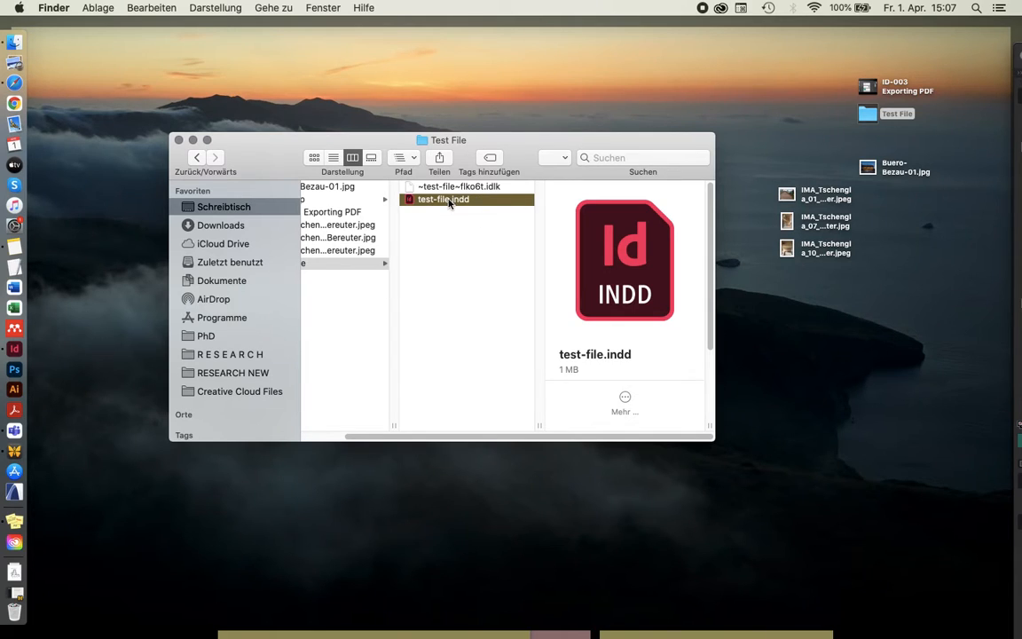
left_click(449, 228)
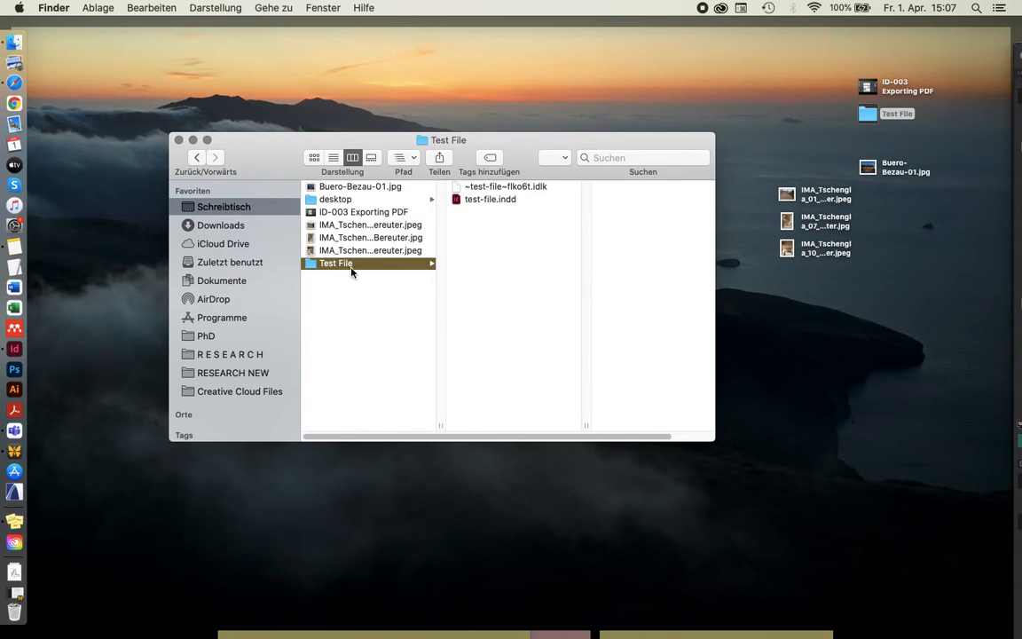
left_click(505, 211)
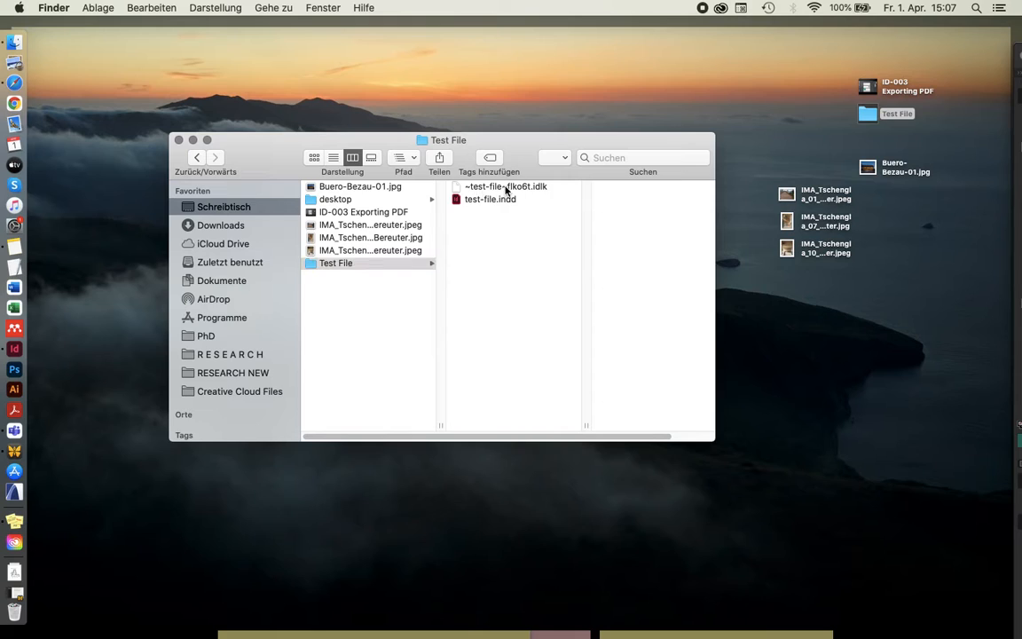
left_click(506, 188)
left_click(461, 236)
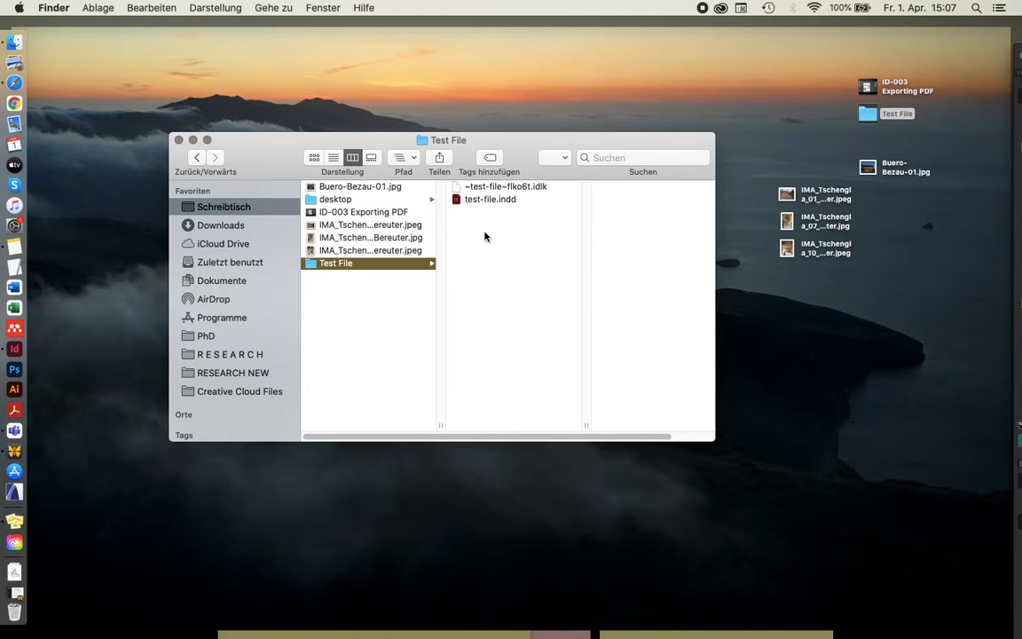
Step: Create a new folder named Links inside the Test File folder, alongside test-file.indd
right_click(484, 236)
left_click(472, 232)
right_click(472, 232)
left_click(486, 231)
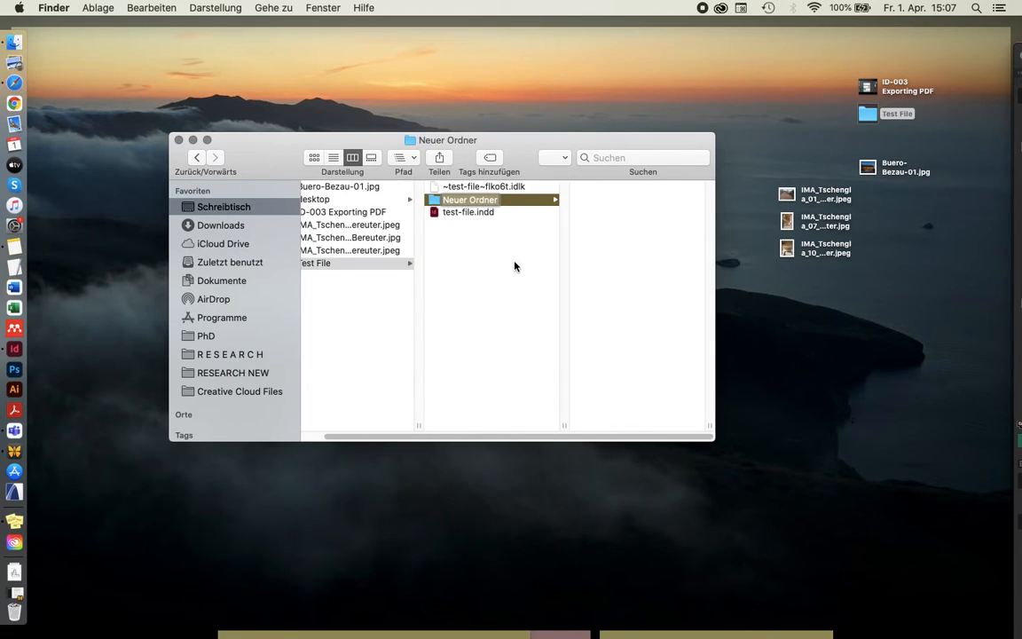
type("Links")
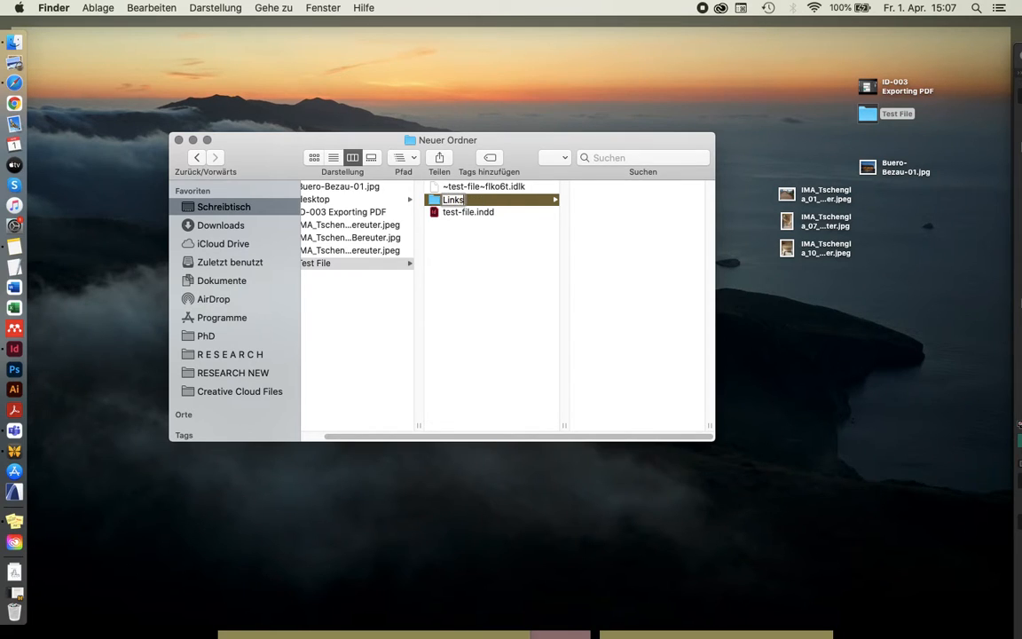
key("Return")
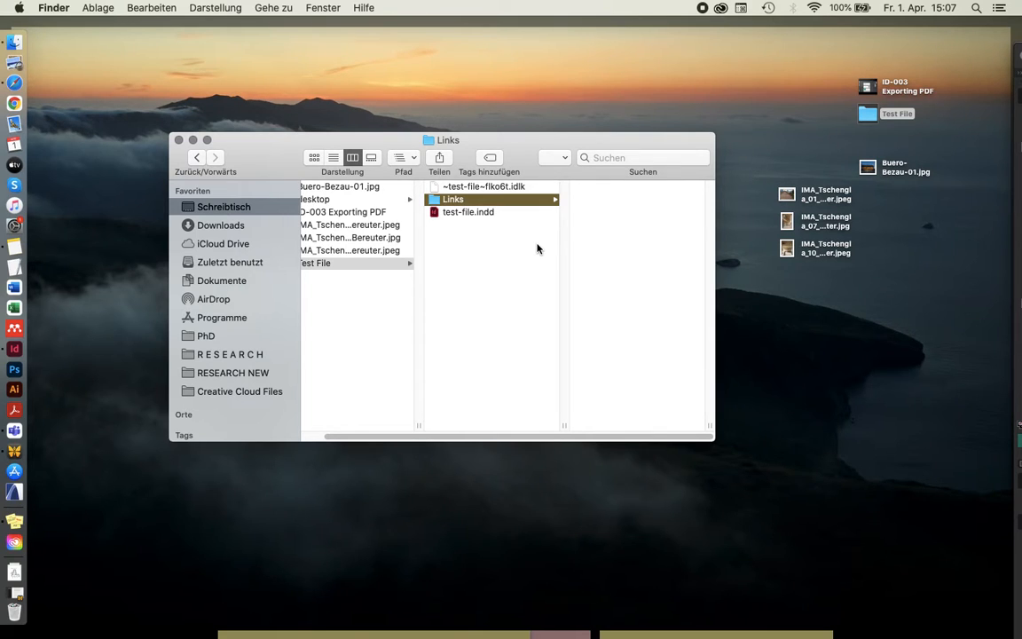
left_click(471, 213)
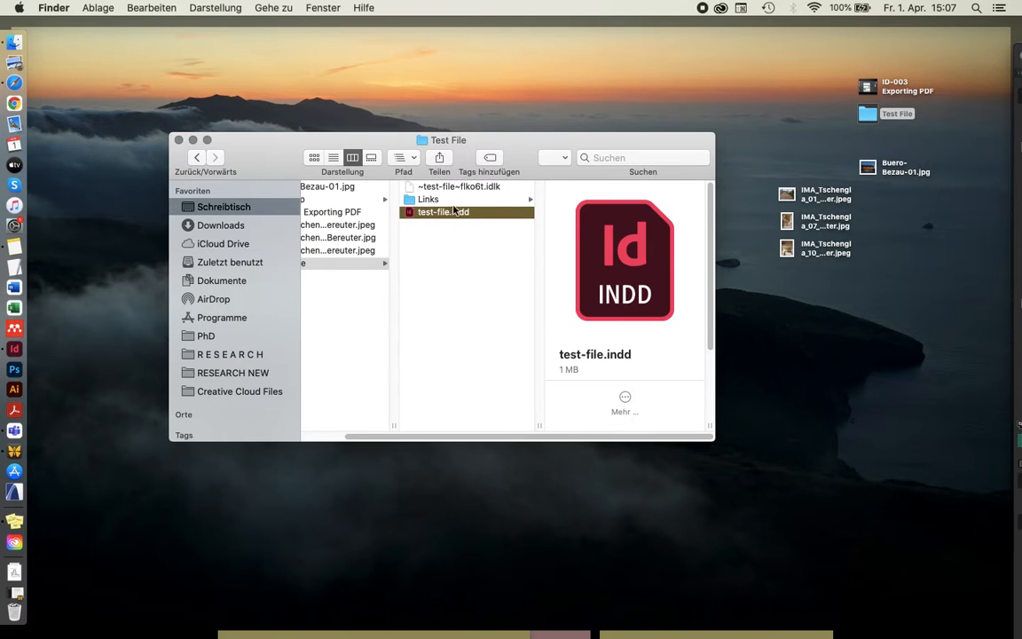
key("Up")
key("Down")
key("Up")
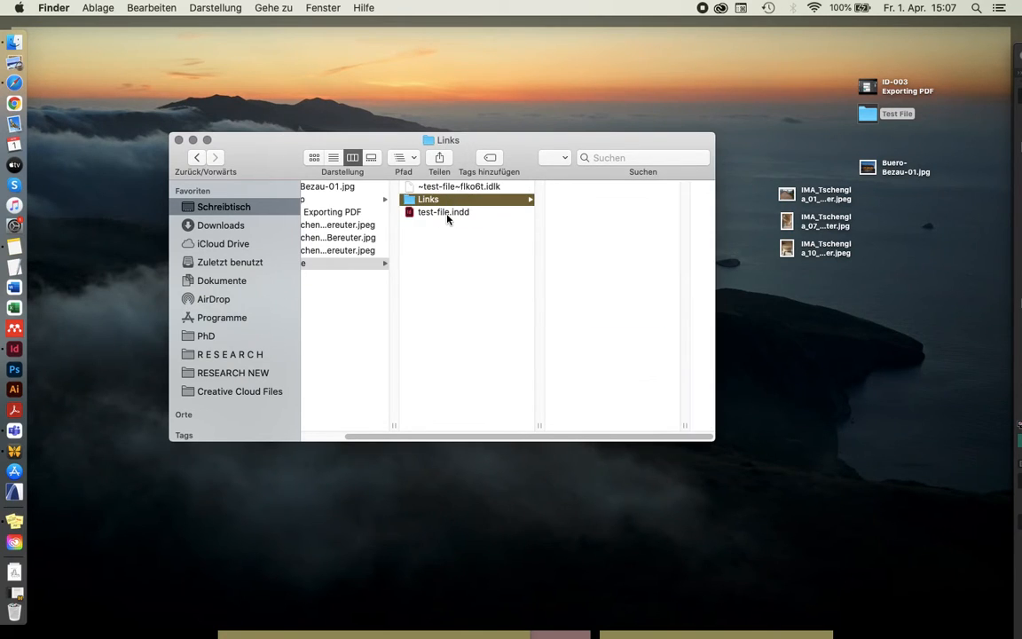
key("Down")
key("Left")
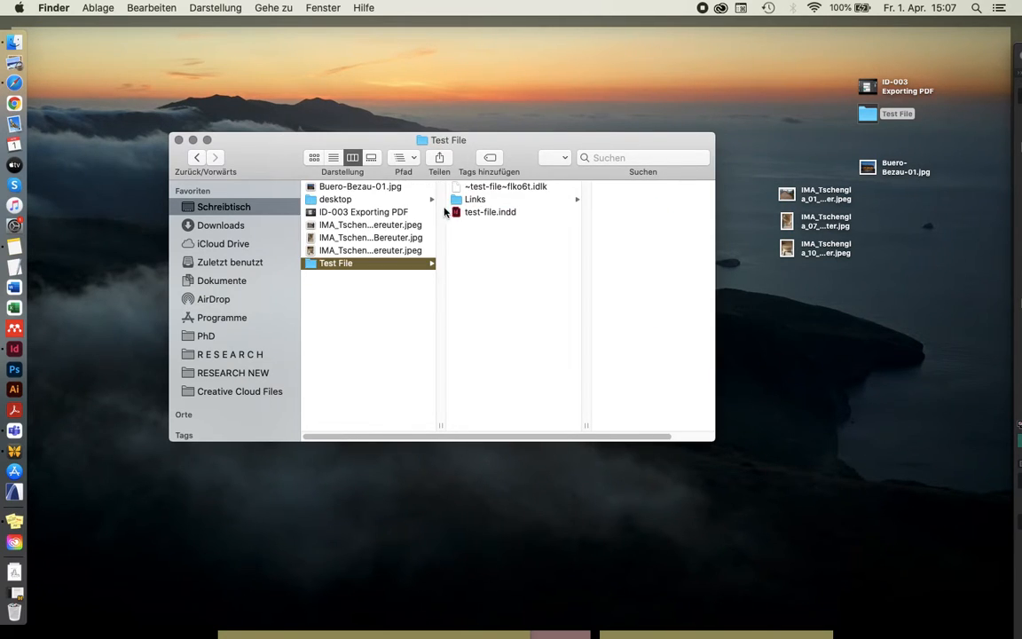
Step: Move Buero-Bezau-01.jpg and the three IMA_Tschengla images from the desktop into the Links folder
left_click(503, 203)
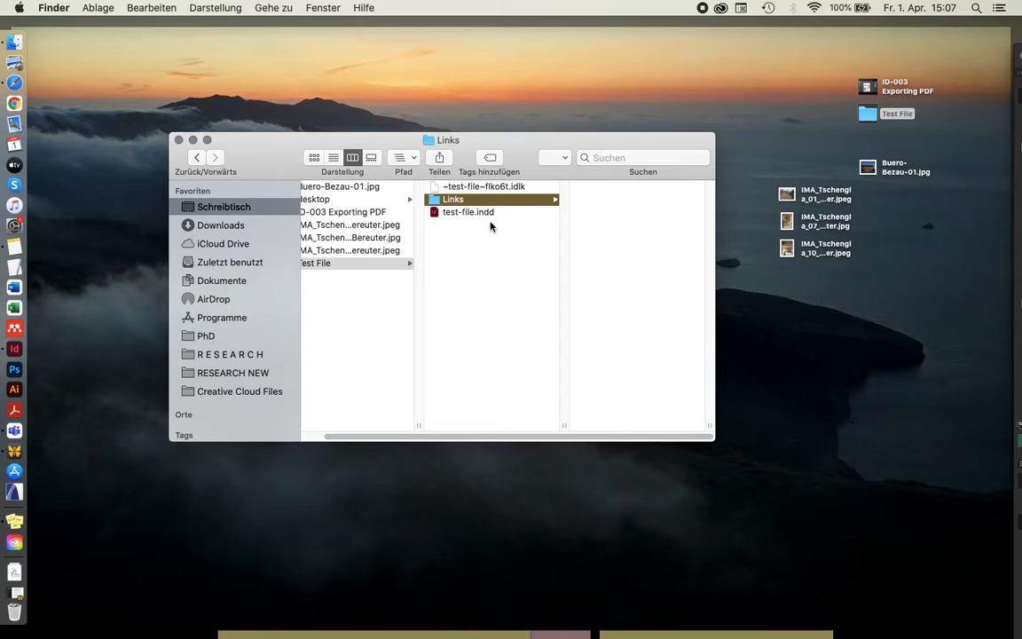
left_click_drag(568, 157, 535, 138)
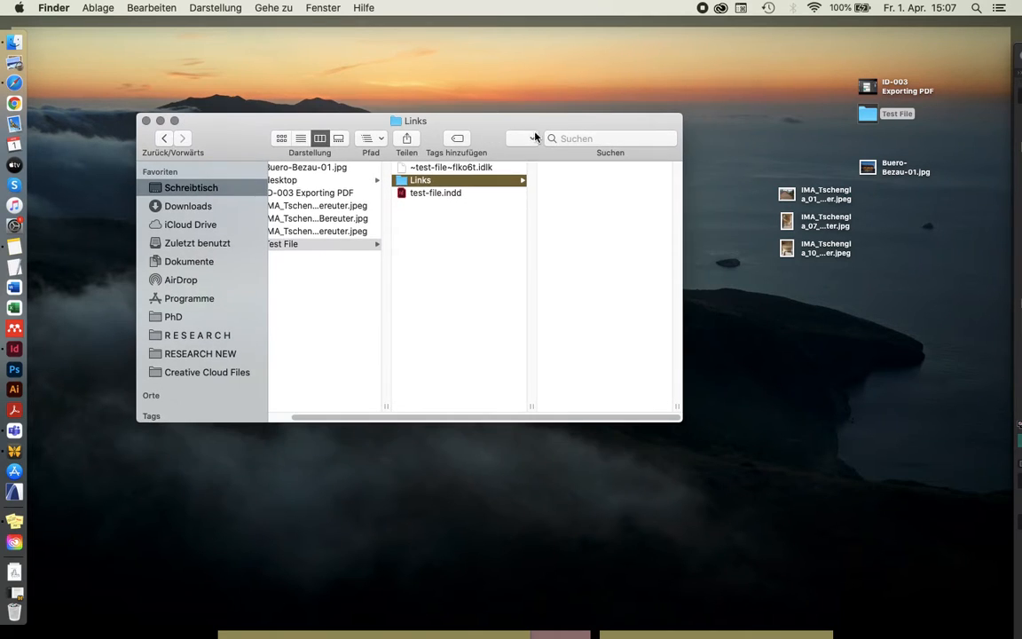
left_click_drag(944, 160, 792, 276)
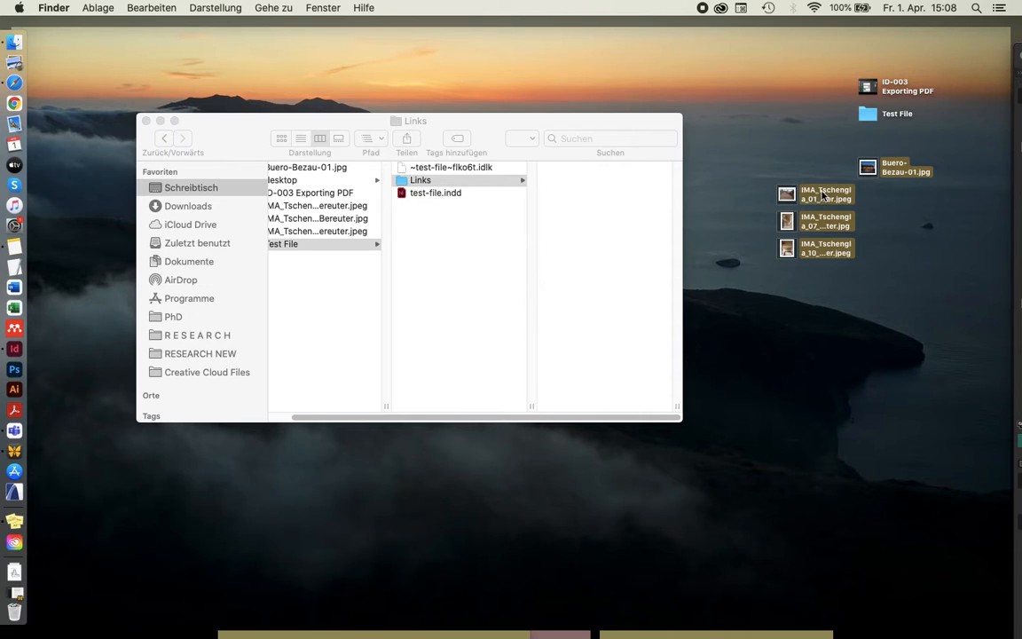
left_click_drag(823, 195, 578, 194)
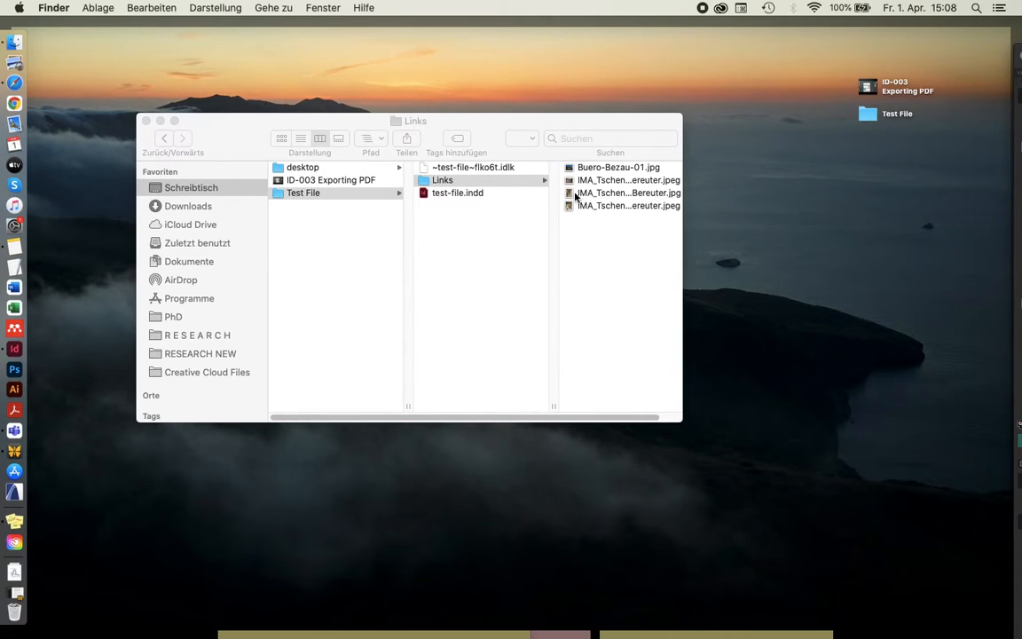
Step: Check the images in the Links folder and the test-file.indd document next to it
left_click(507, 182)
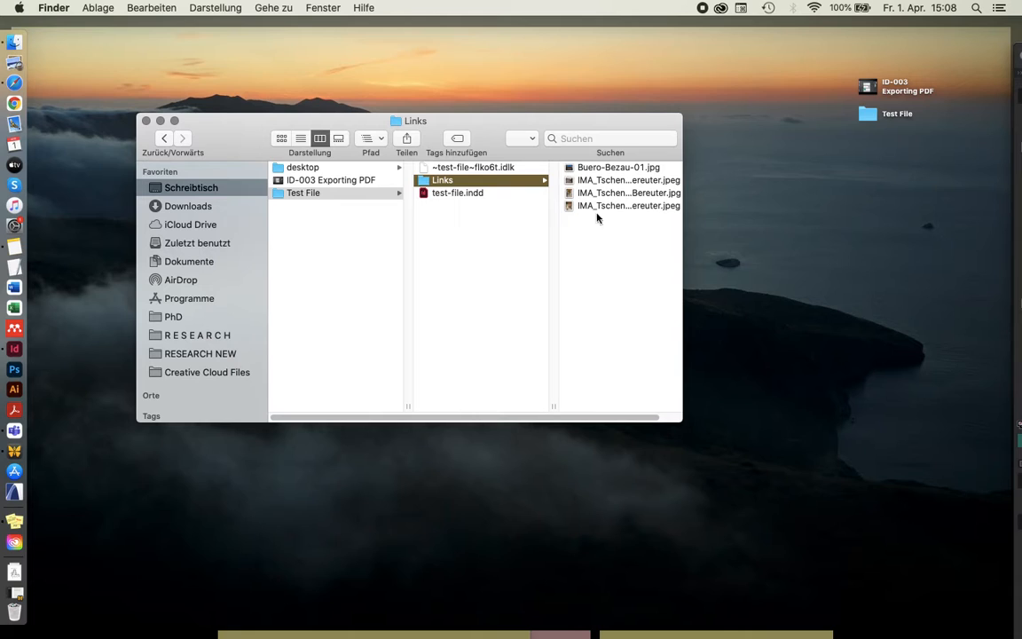
left_click(717, 200)
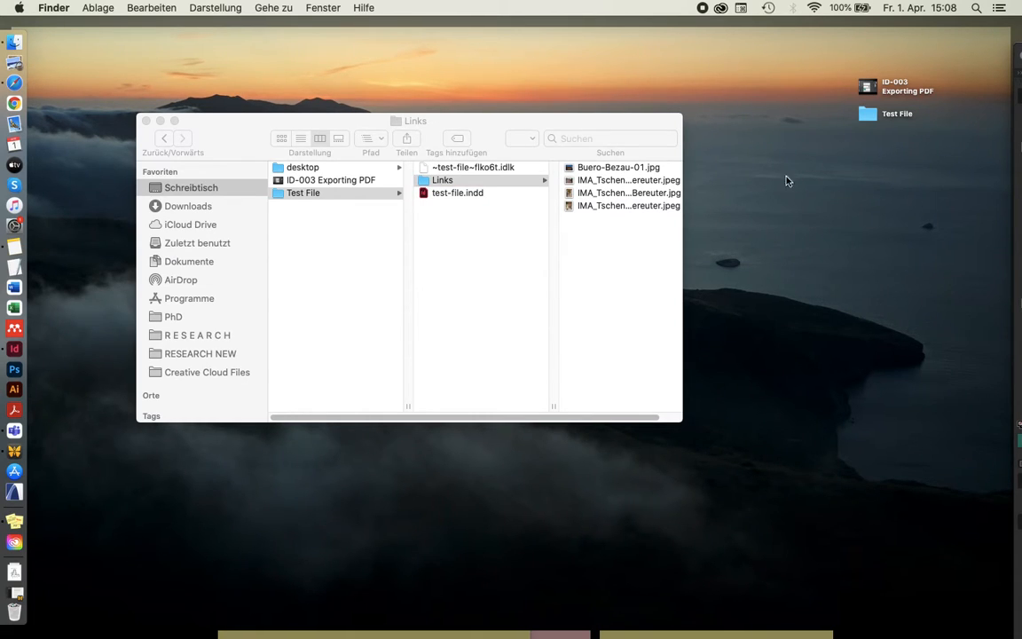
left_click(626, 230)
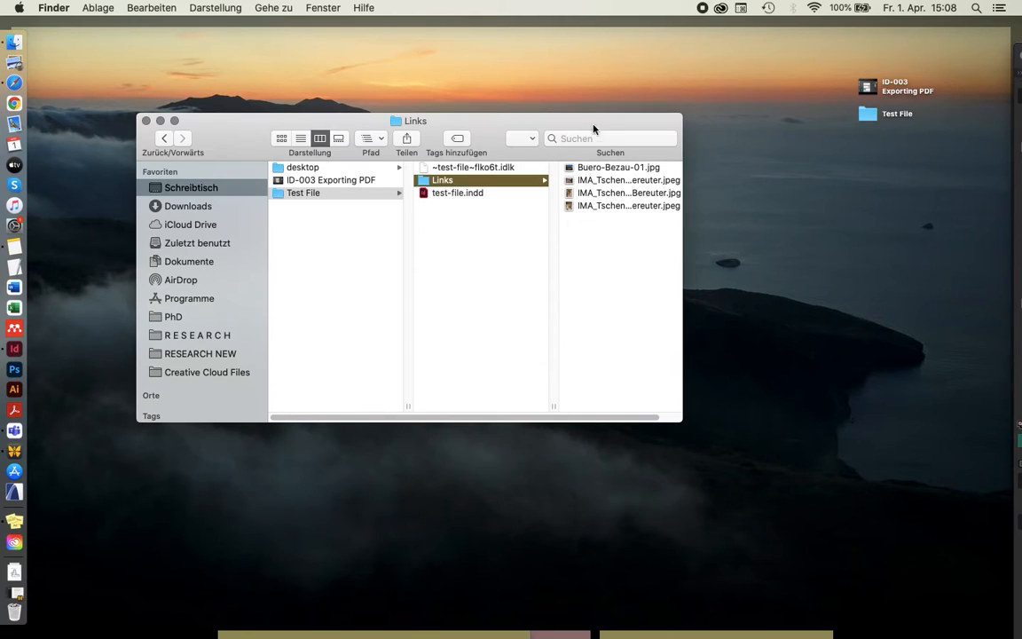
left_click(585, 168)
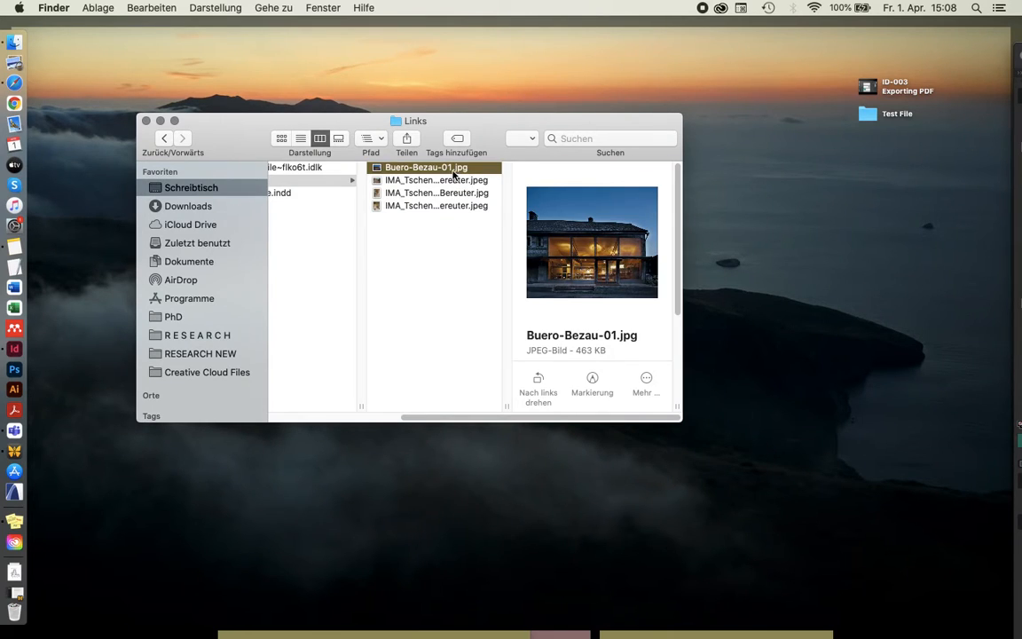
left_click(342, 181)
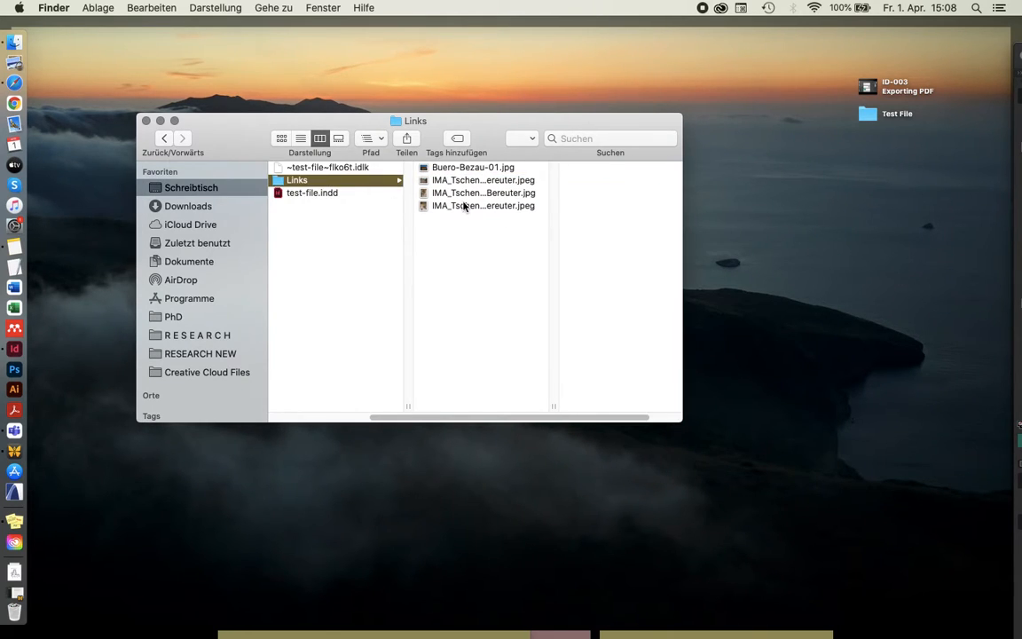
left_click(355, 194)
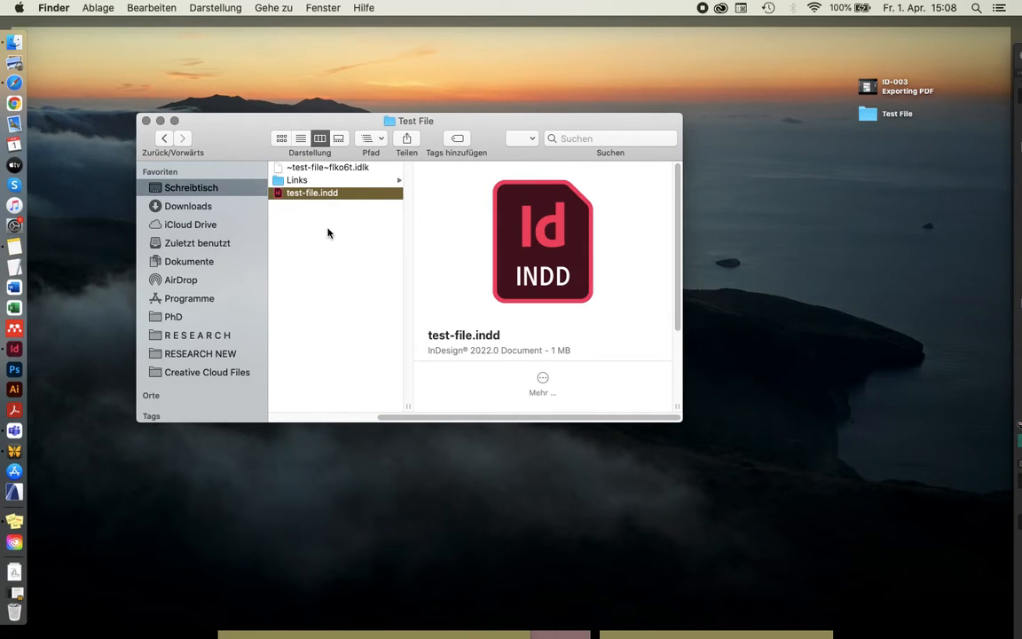
Step: Switch back to InDesign and show page 22 of the document at 50% zoom
left_click(14, 350)
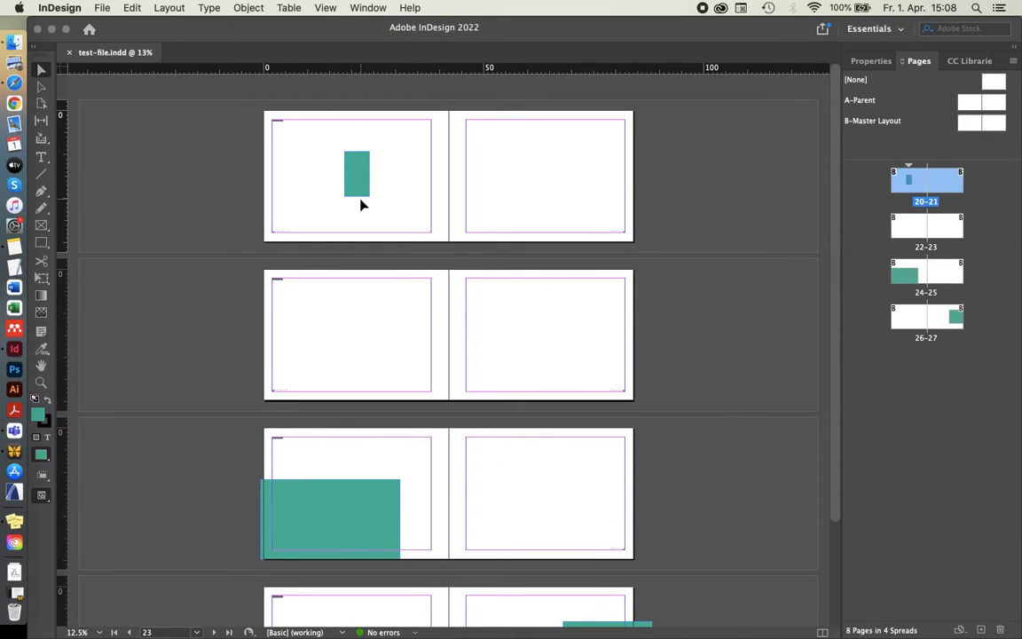
scroll(423, 108, "up", 2)
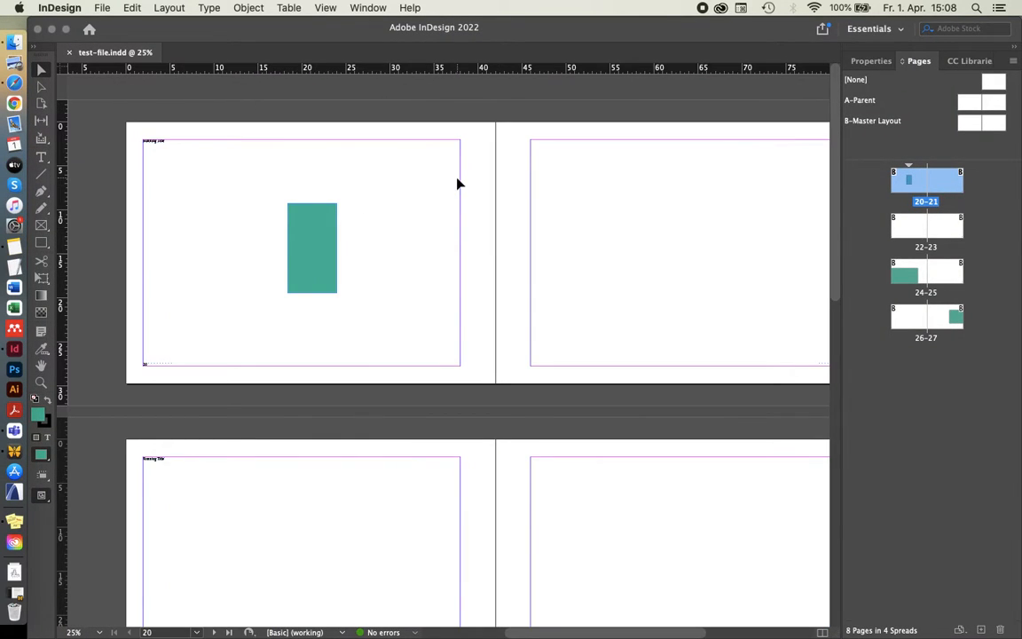
scroll(306, 336, "down", 2)
scroll(295, 345, "up", 2)
scroll(296, 345, "up", 2)
scroll(296, 342, "down", 2)
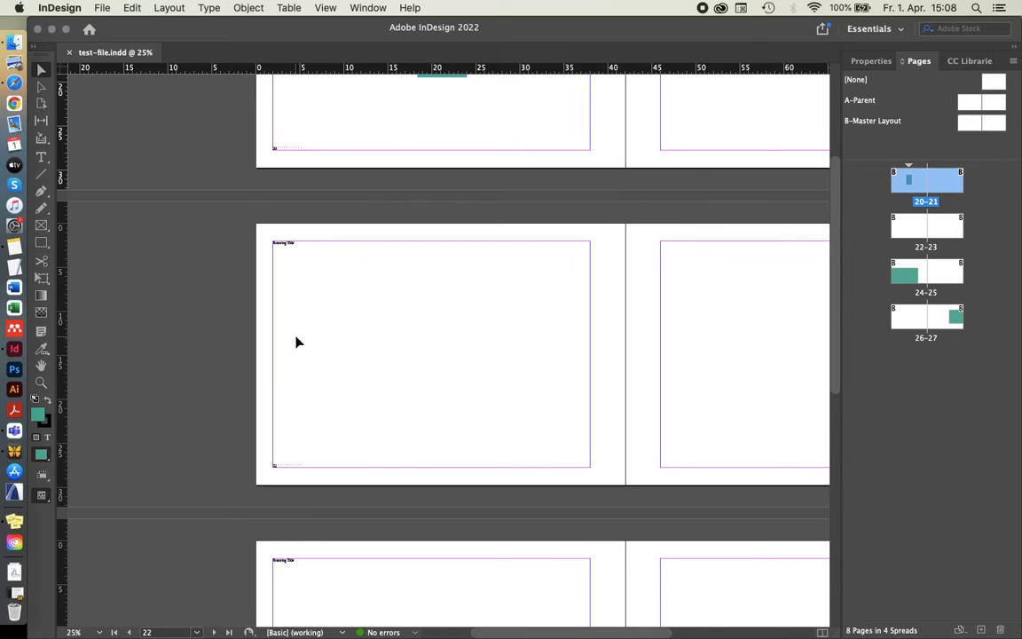
scroll(400, 354, "up", 2)
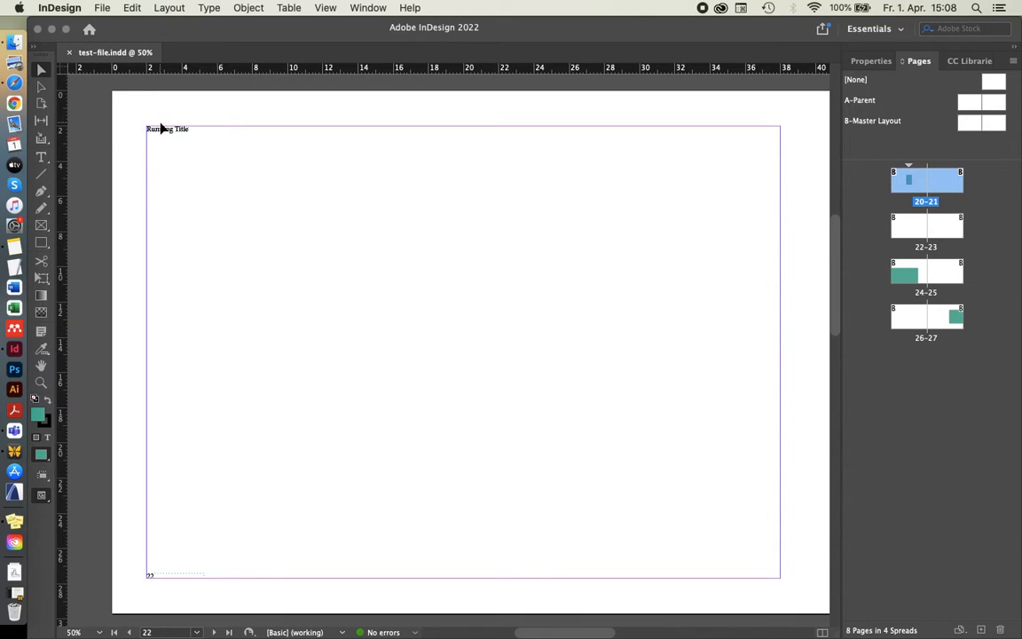
Step: Start placing images and browse to the Links folder inside the Test File folder
left_click(101, 8)
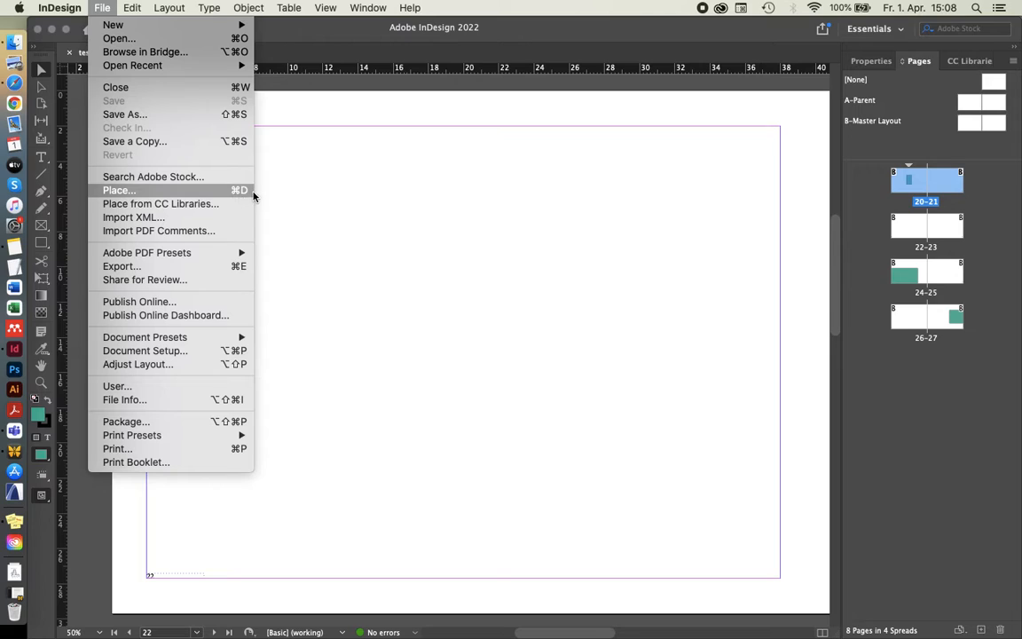
left_click(390, 179)
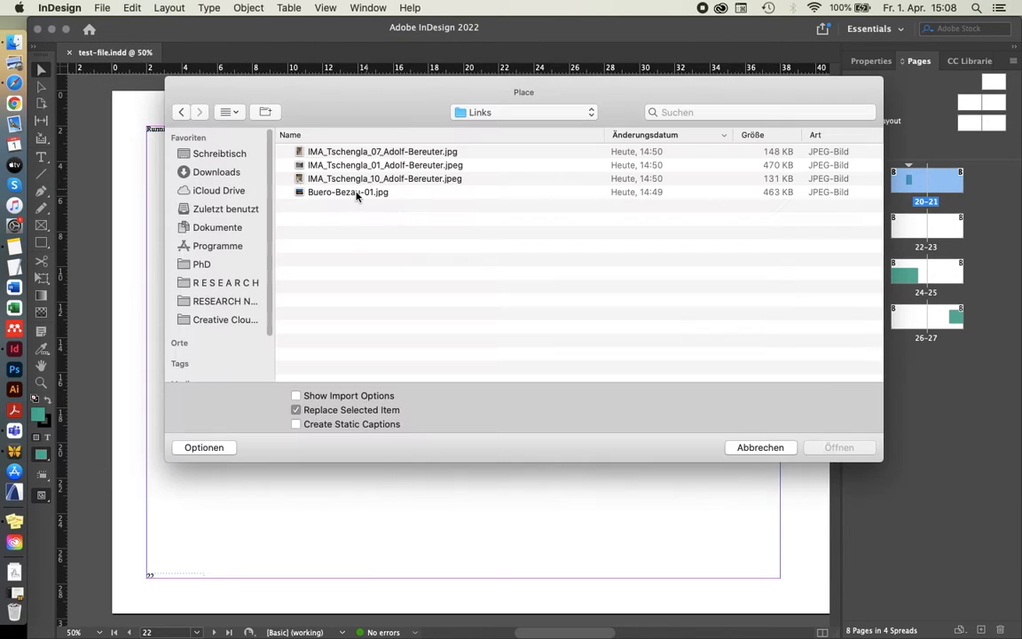
left_click(489, 113)
left_click(482, 125)
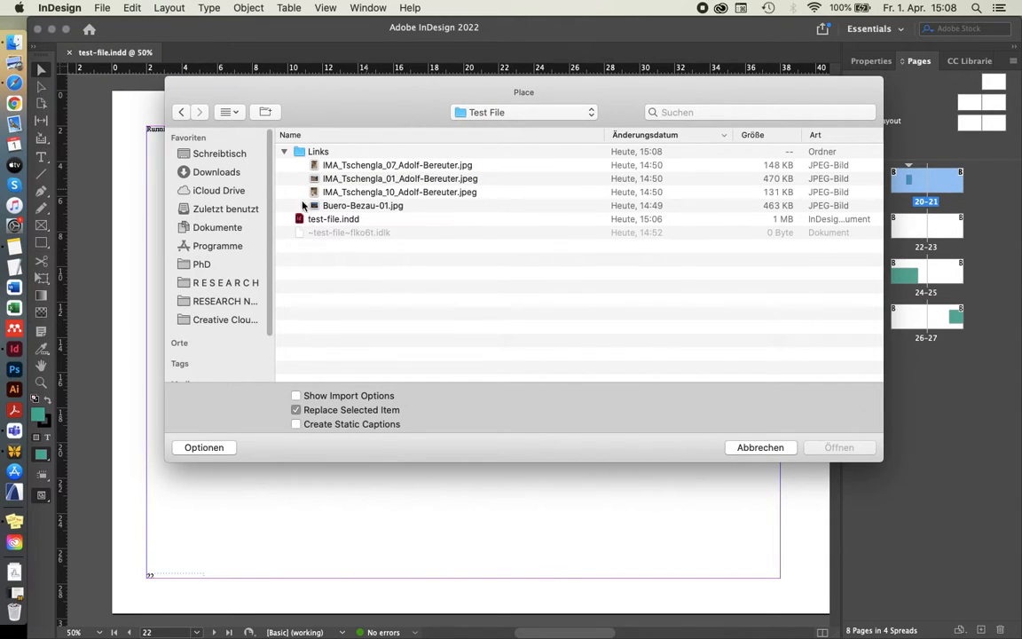
left_click(284, 152)
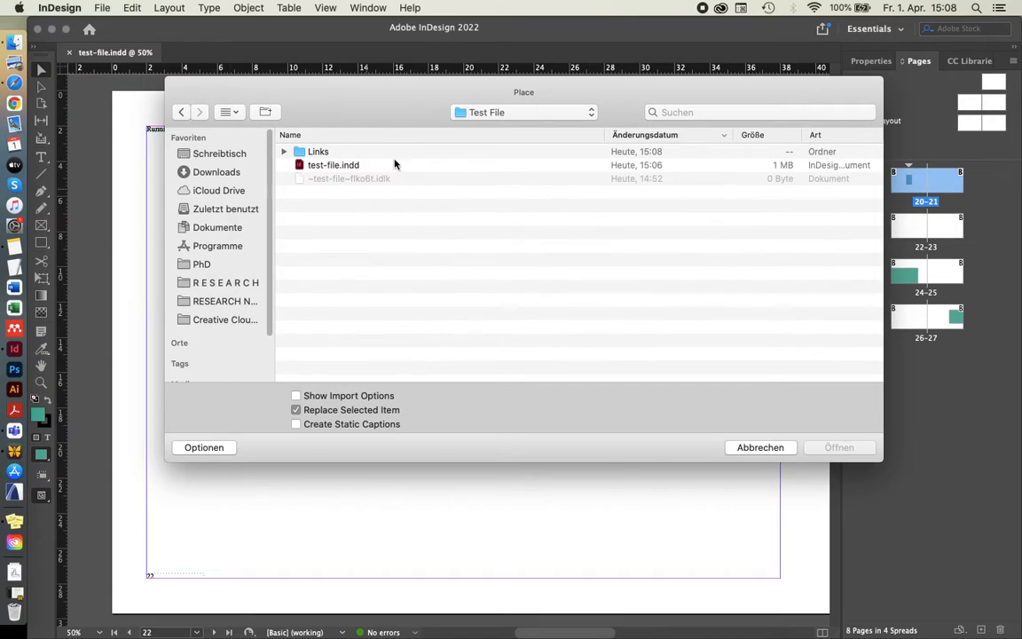
double_click(316, 153)
left_click(320, 152)
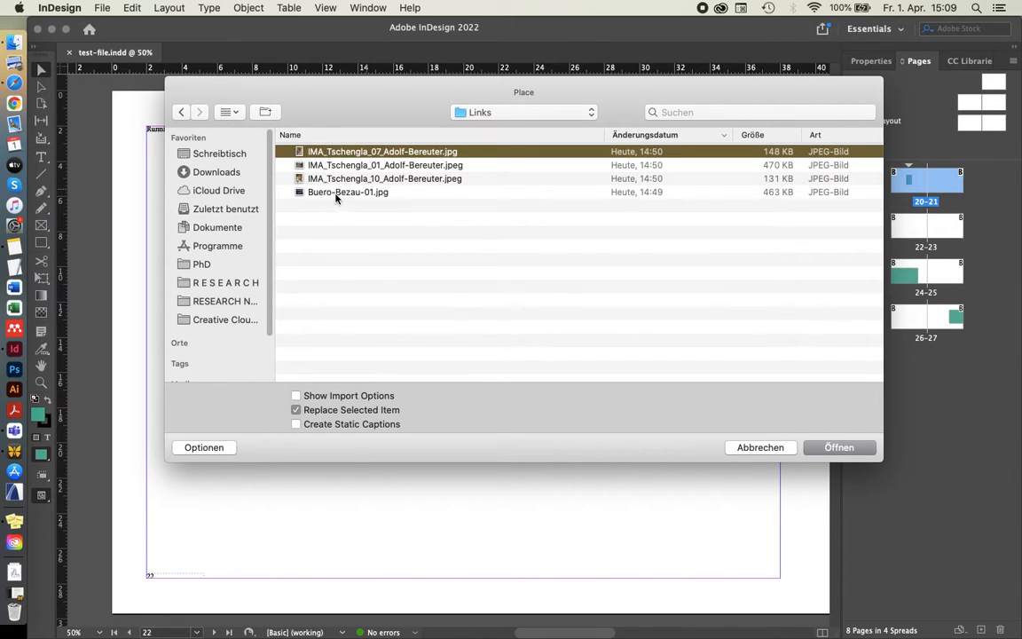
Step: Load the IMA_Tschengla_01, IMA_Tschengla_10 and Buero-Bezau-01.jpg images together for placing
left_click(335, 192, "shift")
left_click(324, 196, "shift")
left_click(310, 193, "super")
left_click(363, 170, "super")
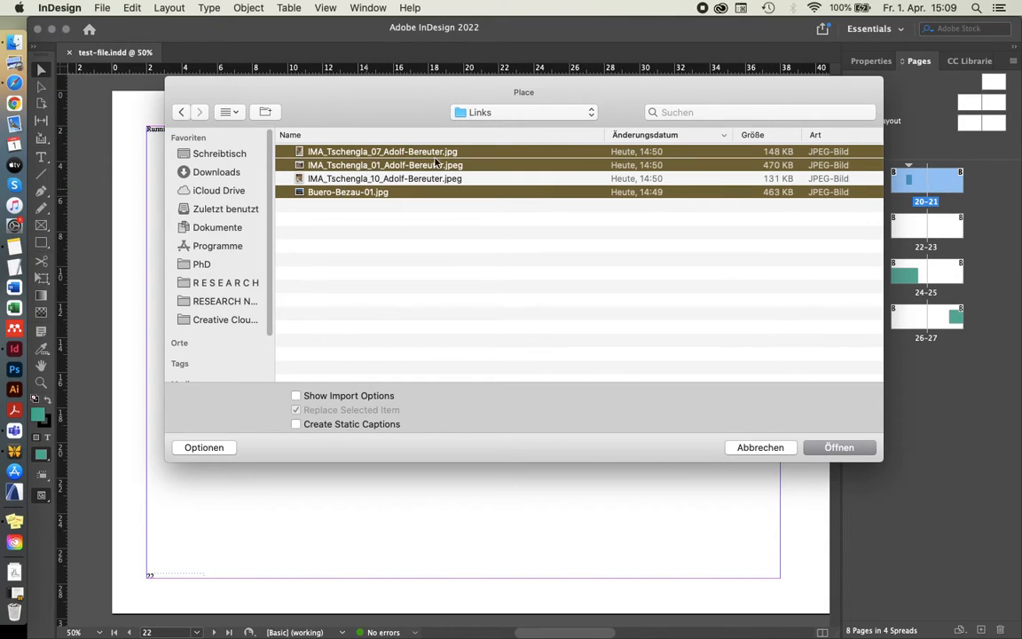
left_click(353, 181, "super")
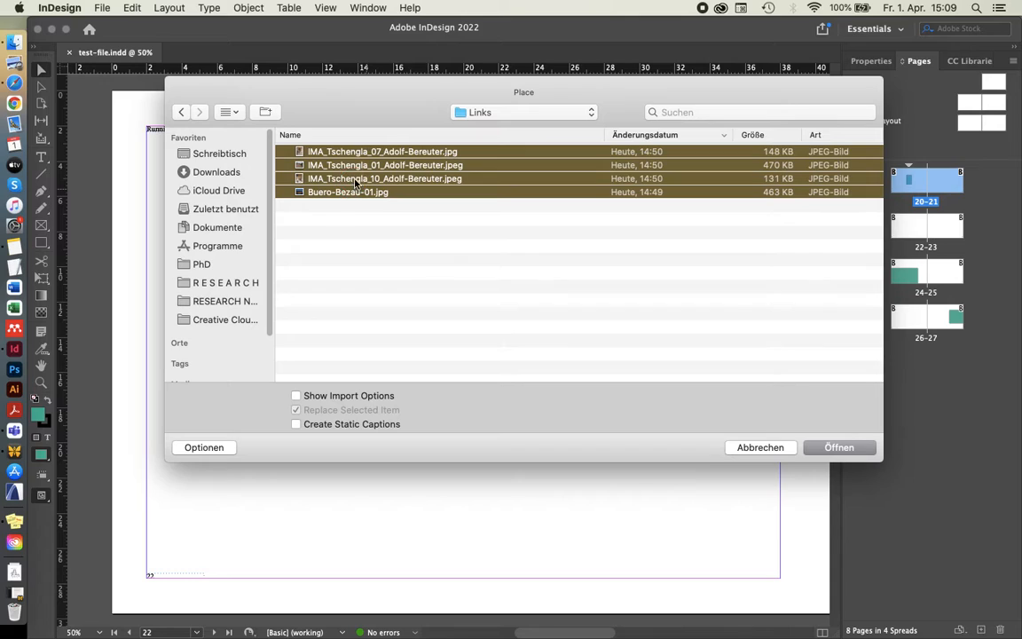
left_click(293, 152, "super")
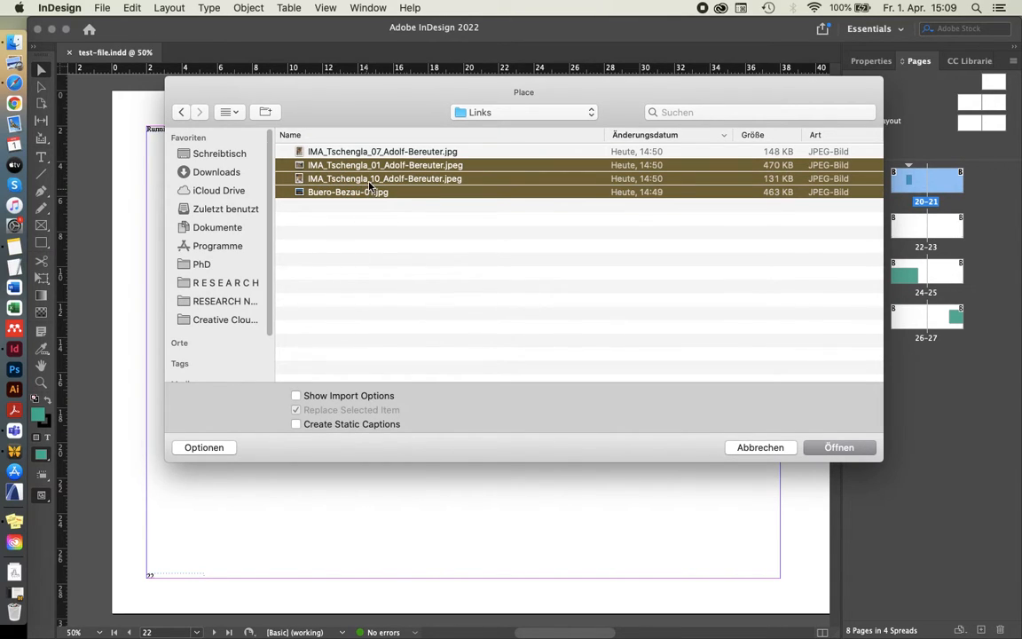
key("Return")
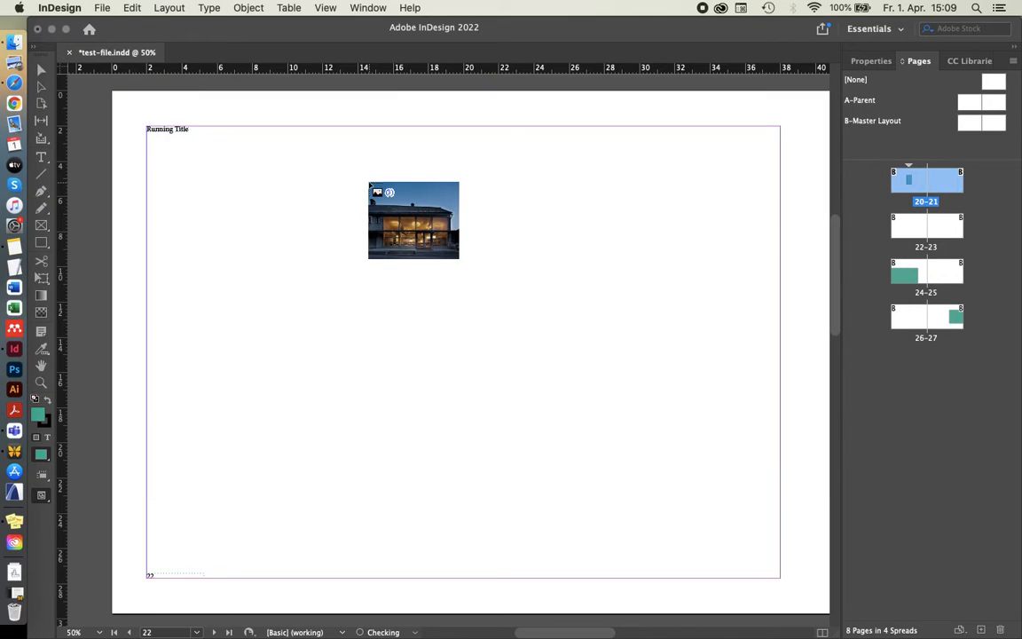
Step: Place the night-time building photo on page 22, the timber gable photo on page 21 and the wooden interior photo on page 23
scroll(193, 266, "down", 4, "alt")
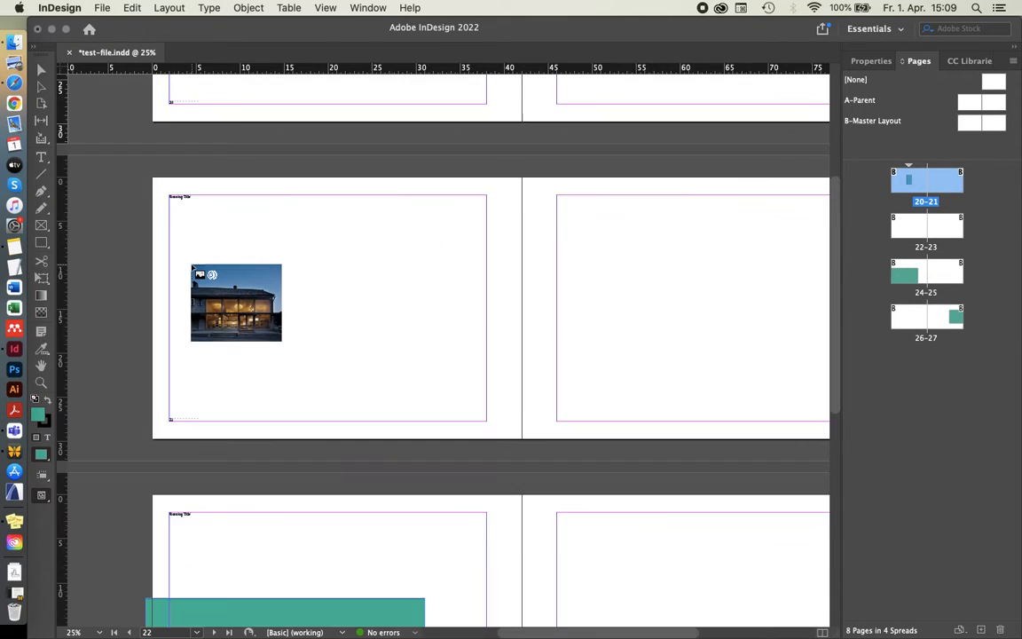
scroll(200, 267, "up", 2, "alt")
scroll(316, 330, "down", 2, "alt")
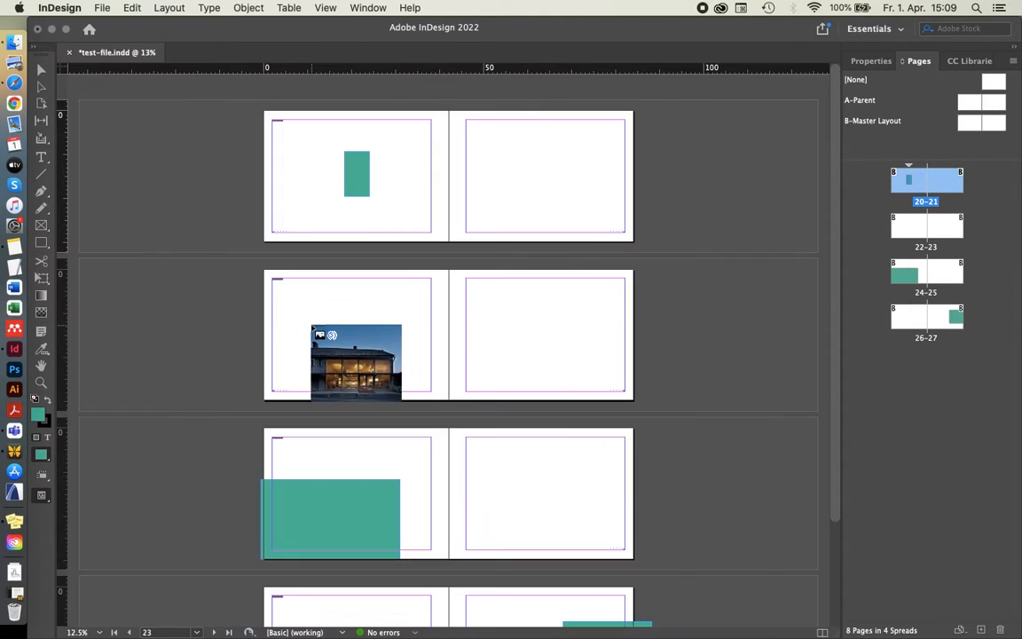
key("Right")
key("Left")
left_click(300, 316)
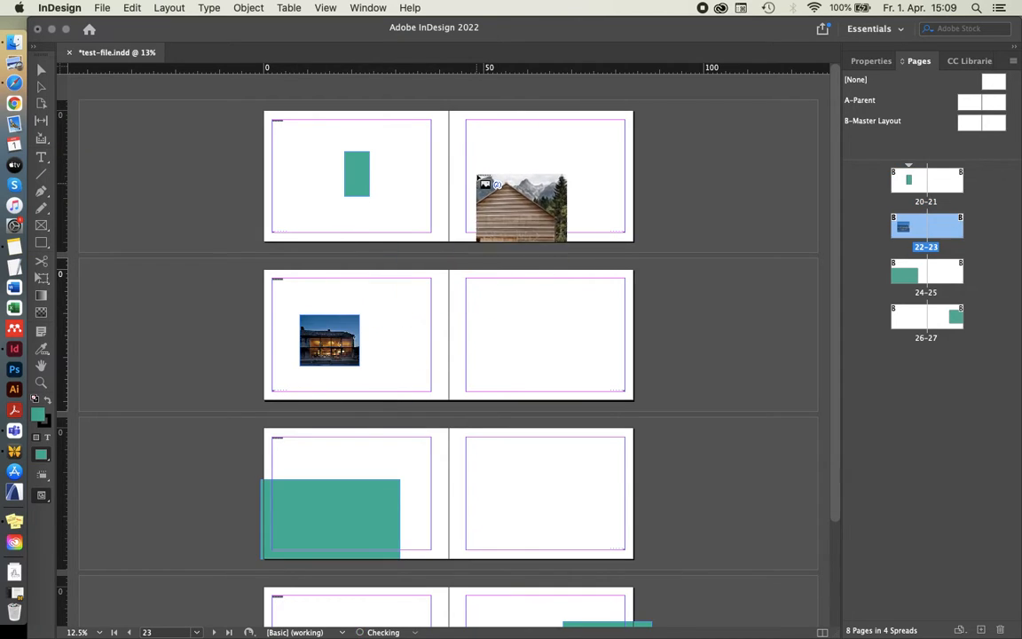
left_click(484, 138)
left_click(494, 298)
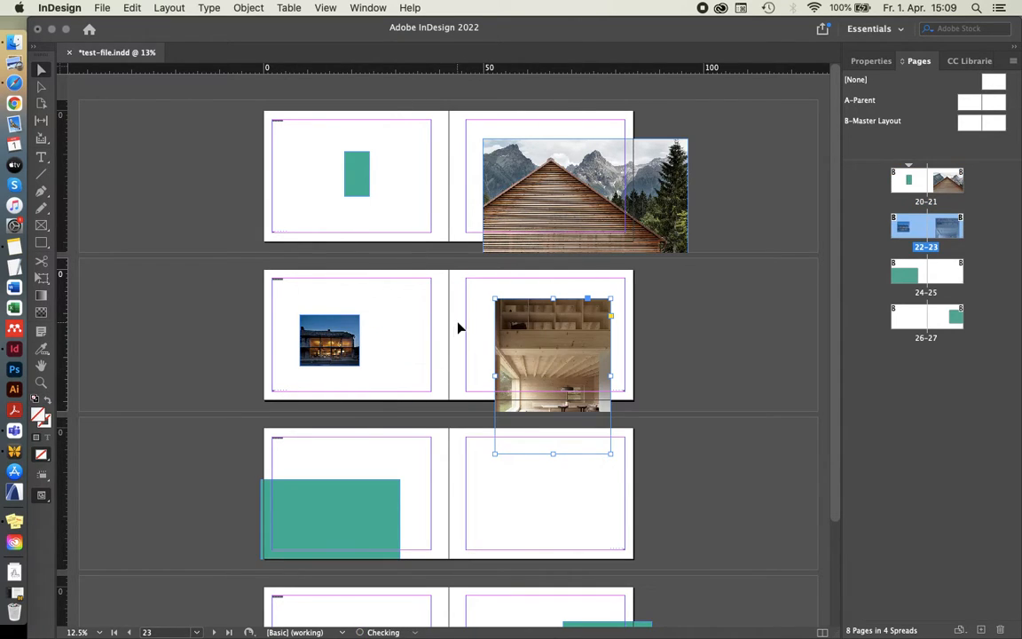
Step: Move the interior photo on page 23 so its upper-left corner meets the page's top and left margins
left_click(540, 321)
left_click_drag(562, 329, 518, 311)
key("super+equal")
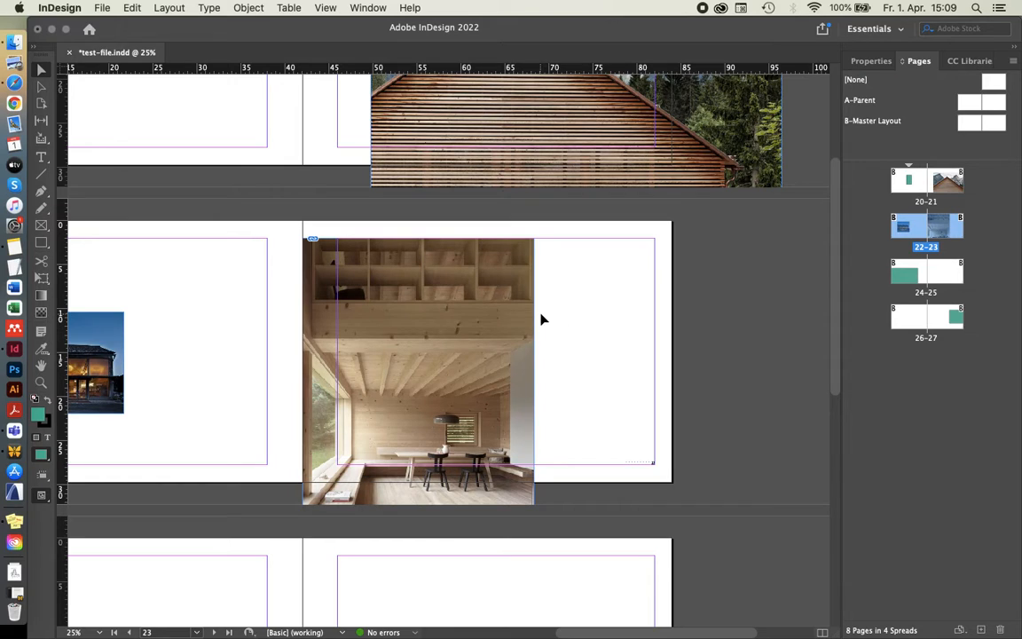
key("super+minus")
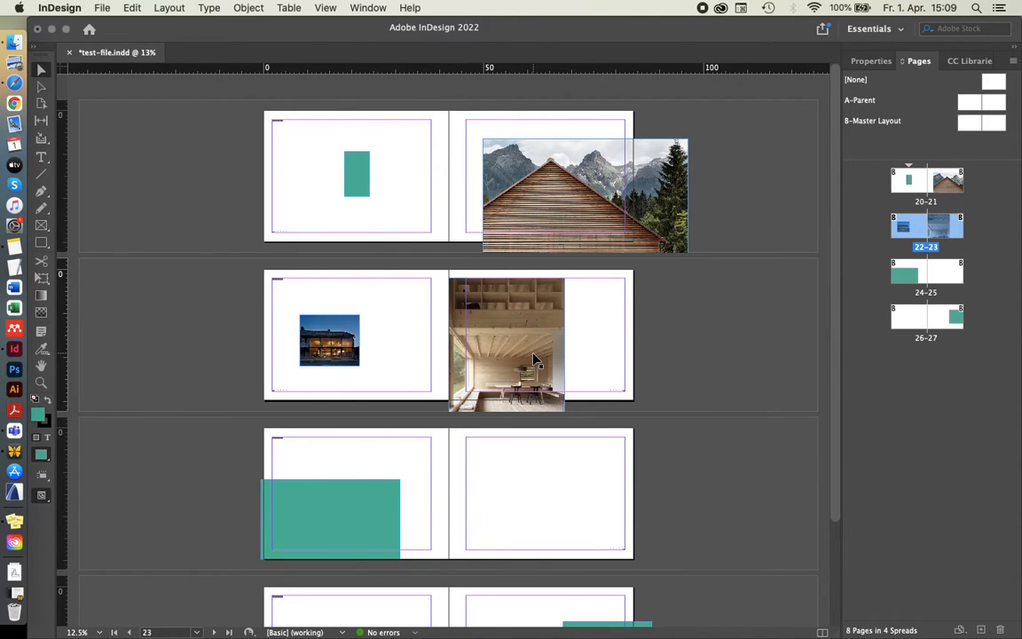
key("super+equal")
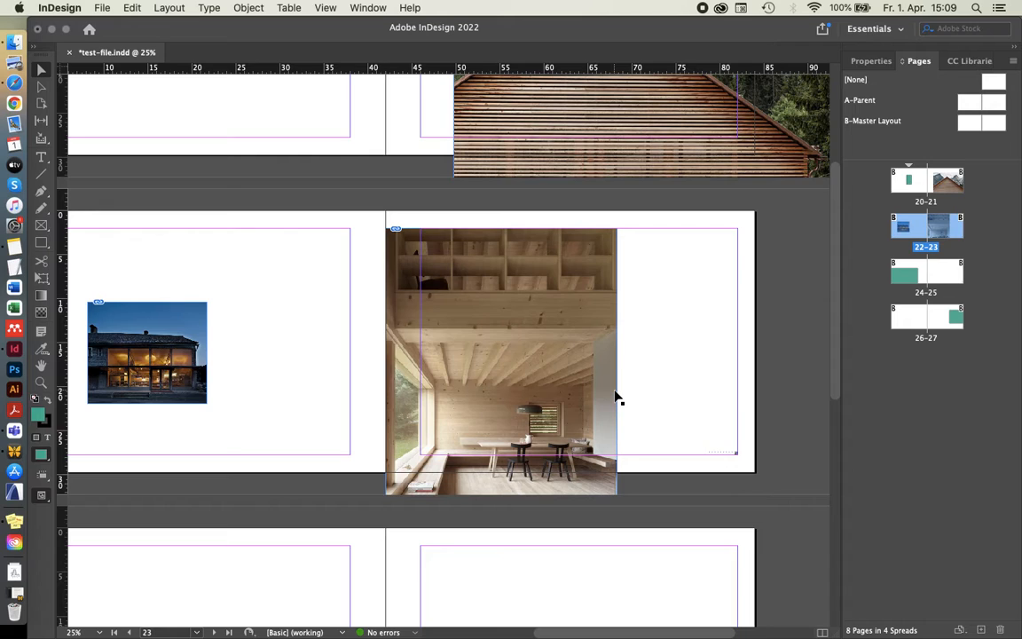
left_click(571, 334)
left_click_drag(529, 324, 628, 358)
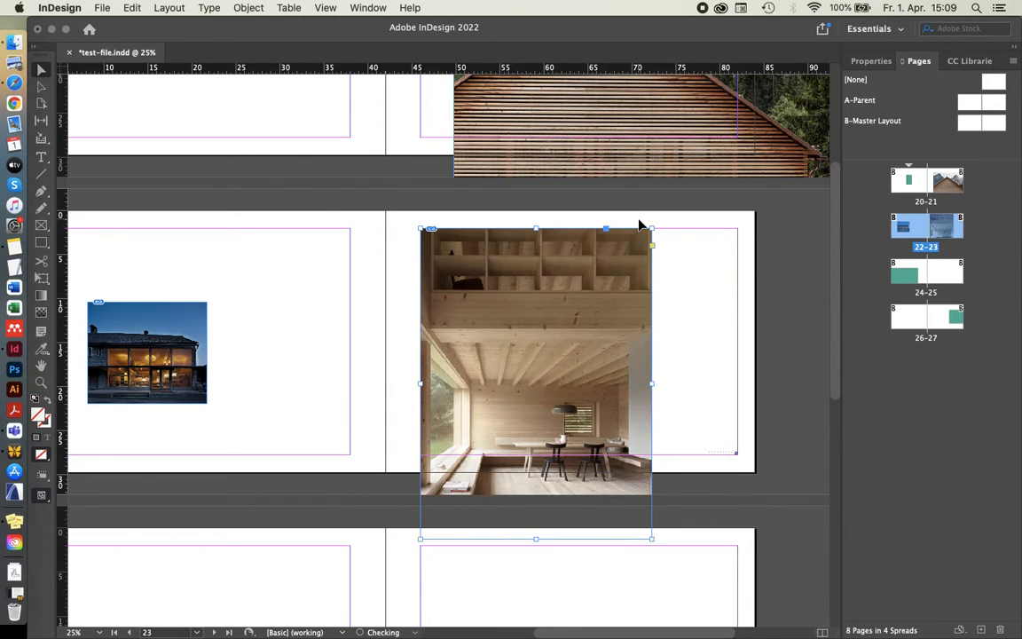
Step: Try to crop the interior photo by shrinking only its frame to about 13 cm wide, and restore the full frame
scroll(694, 515, "up", 1)
scroll(694, 519, "down", 1)
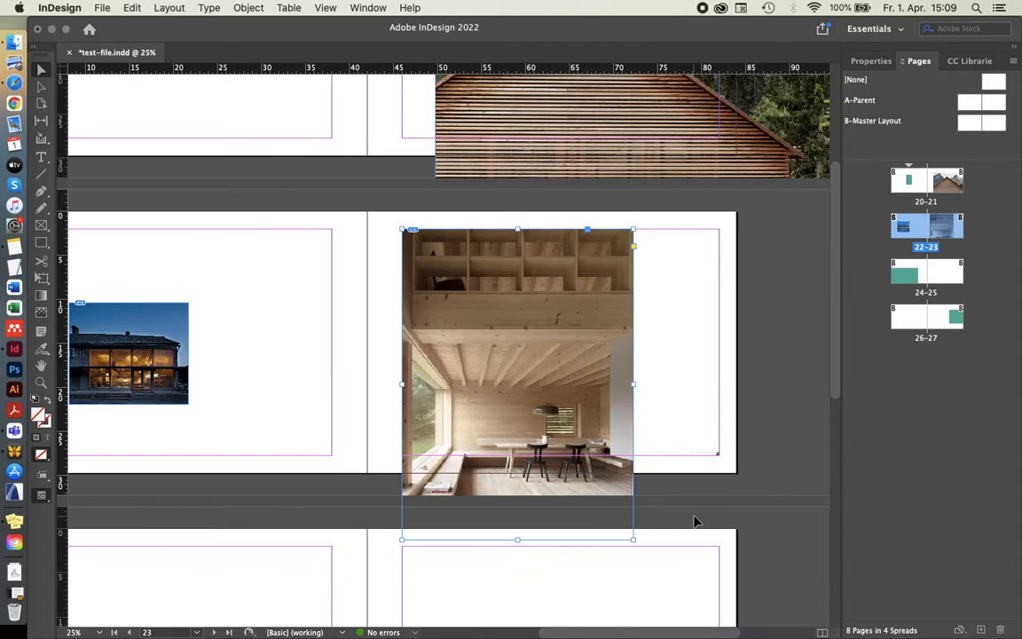
left_click_drag(633, 539, 515, 381)
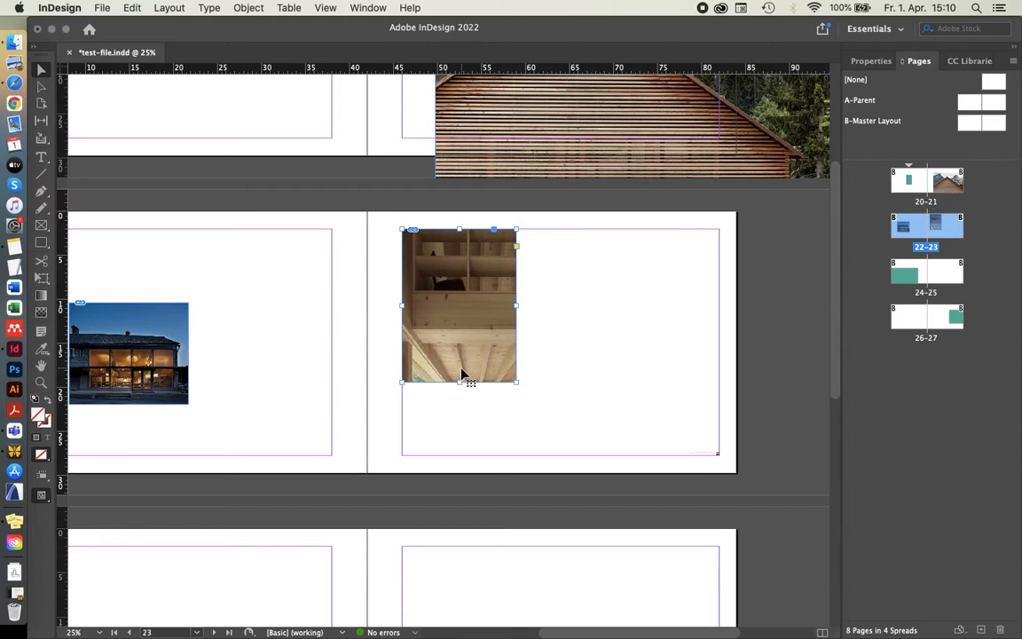
key("super+alt+c")
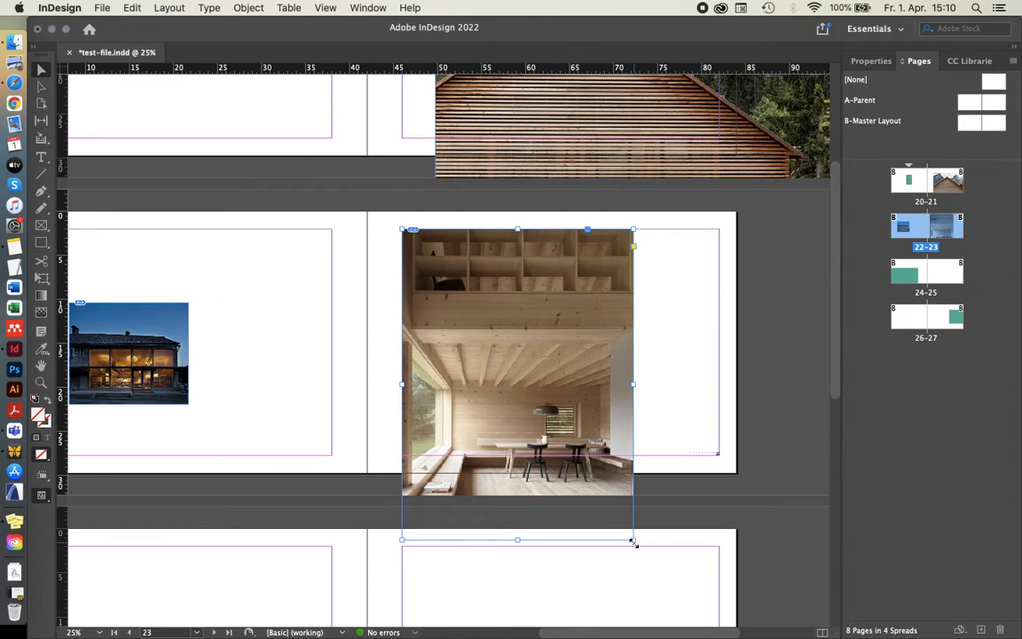
Step: Scale the interior photo together with its frame to span the top and bottom margins of page 23, about 19 cm wide
left_click_drag(635, 539, 496, 411)
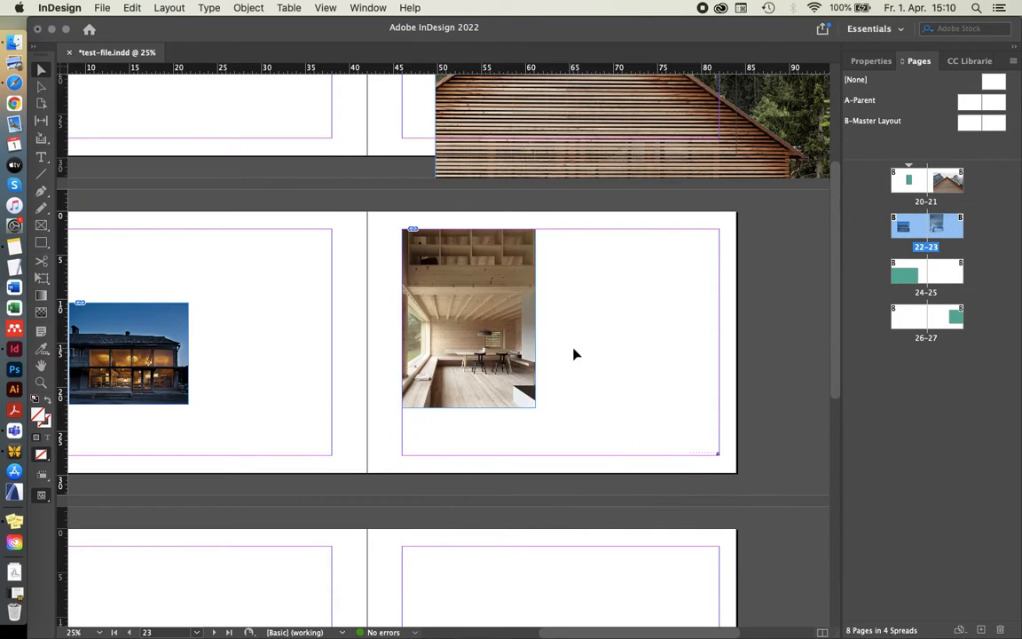
left_click(575, 355)
left_click(529, 401)
left_click_drag(537, 406, 570, 455)
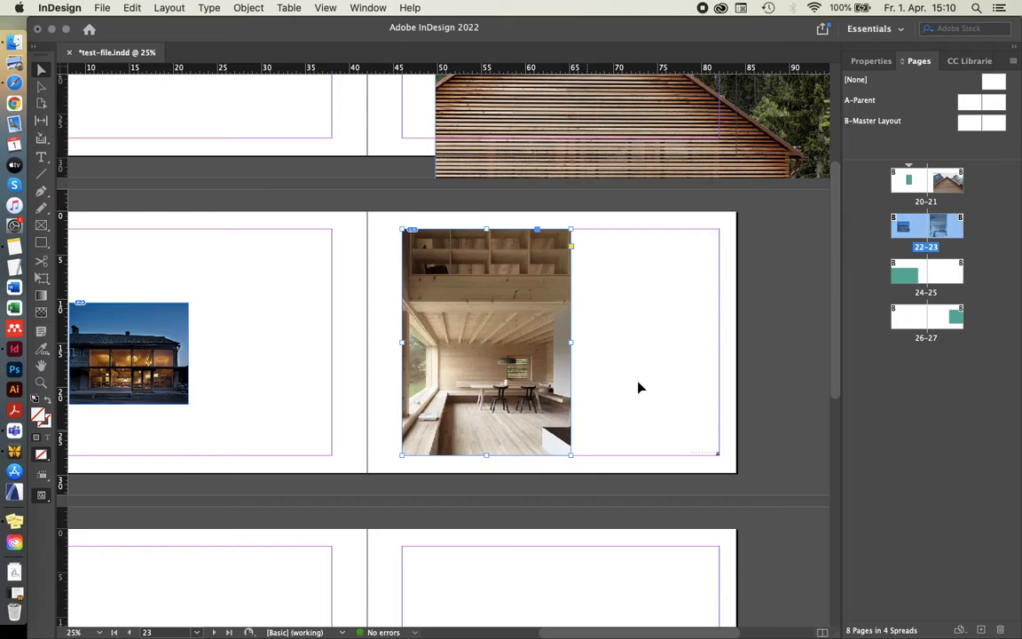
left_click(639, 387)
key("super+minus")
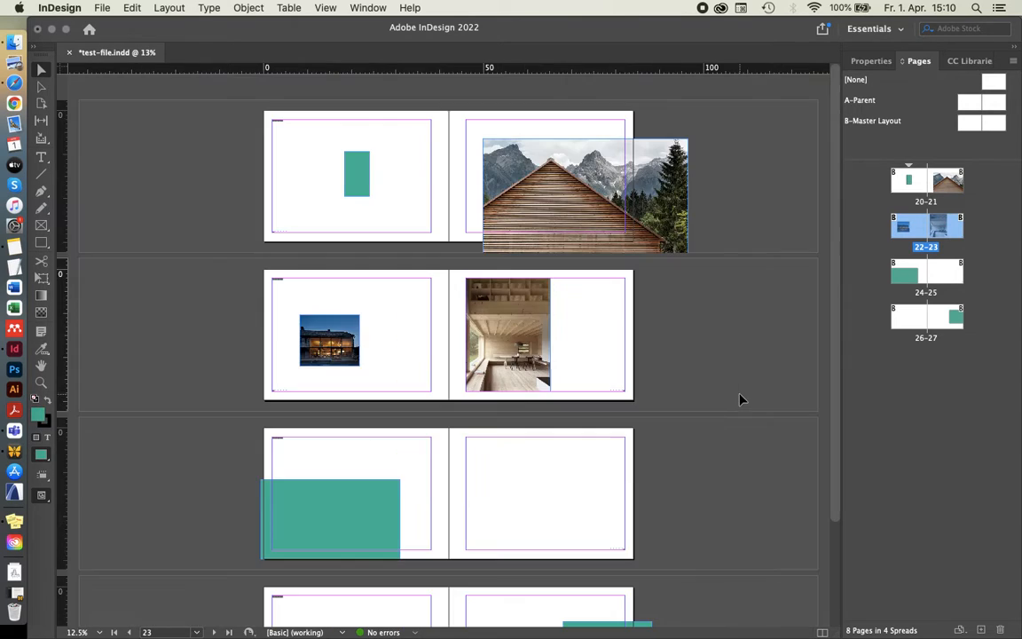
Step: Enlarge the night-time building photo on page 22 to about 24 cm wide and move it to the upper-right margin corner
key("super+plus")
left_click(266, 324)
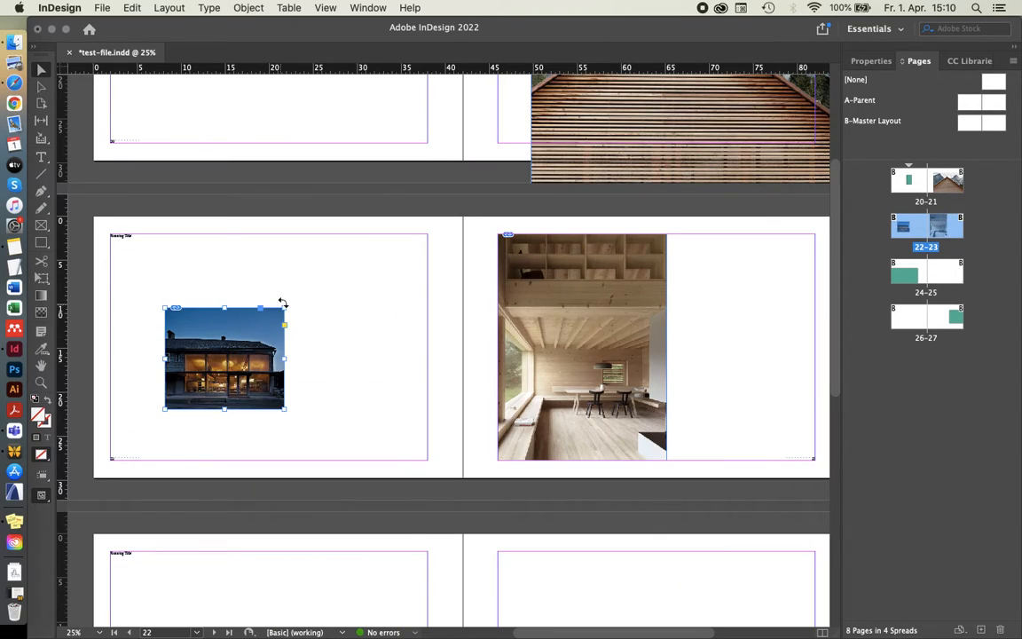
left_click_drag(285, 310, 375, 232)
left_click_drag(303, 268, 383, 285)
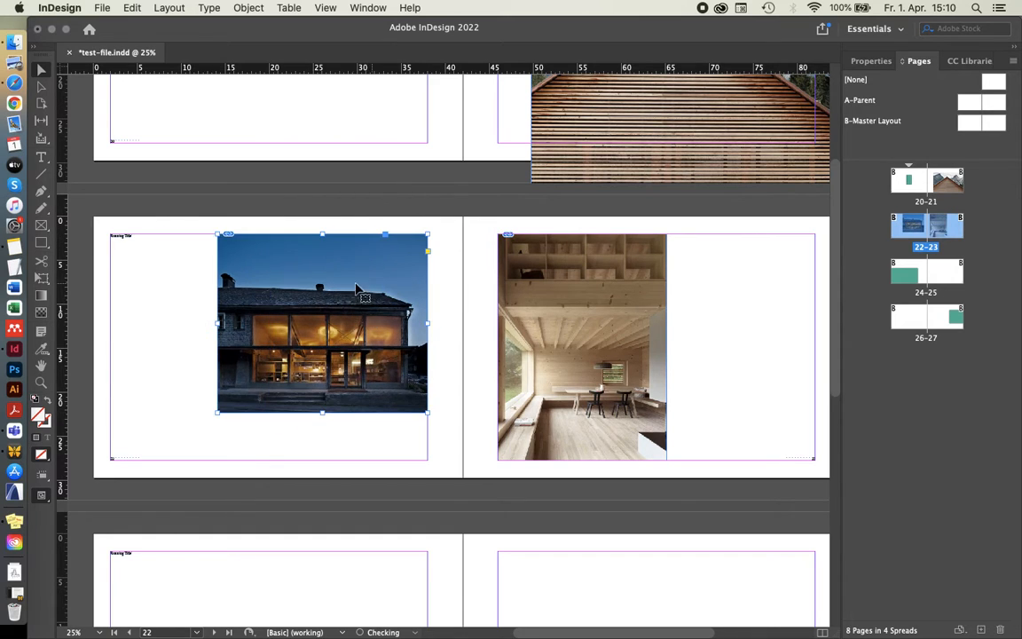
Step: Scale the building photo from its lower-left corner to reach page 22's bottom margin, about 30 cm wide
key("super+equal")
left_click_drag(316, 262, 294, 298)
left_click_drag(308, 293, 331, 263)
key("super+minus")
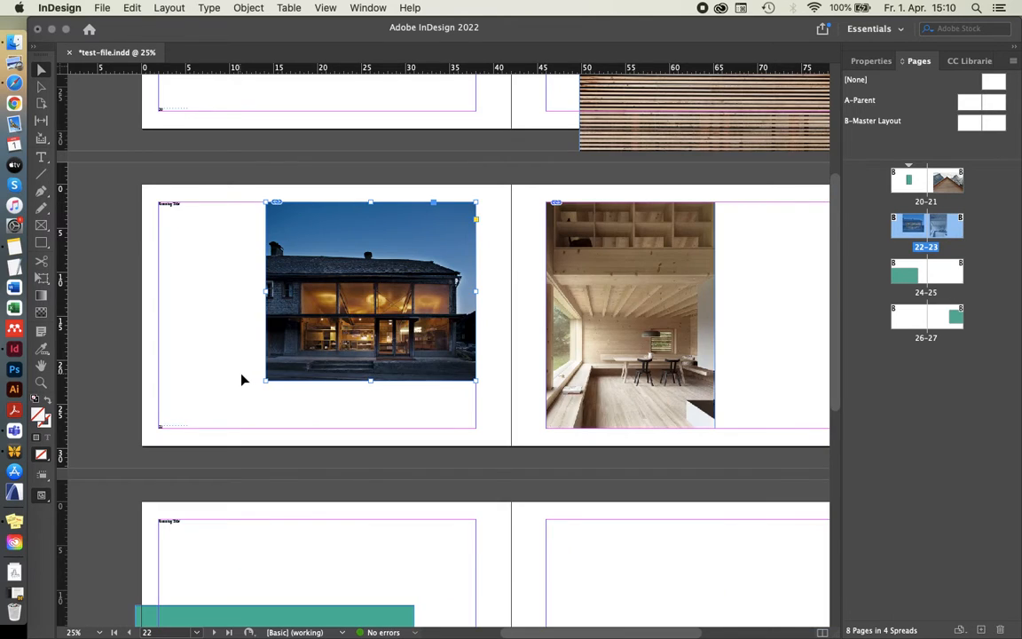
scroll(241, 374, "up", 2)
scroll(245, 376, "down", 2)
left_click_drag(263, 386, 210, 432)
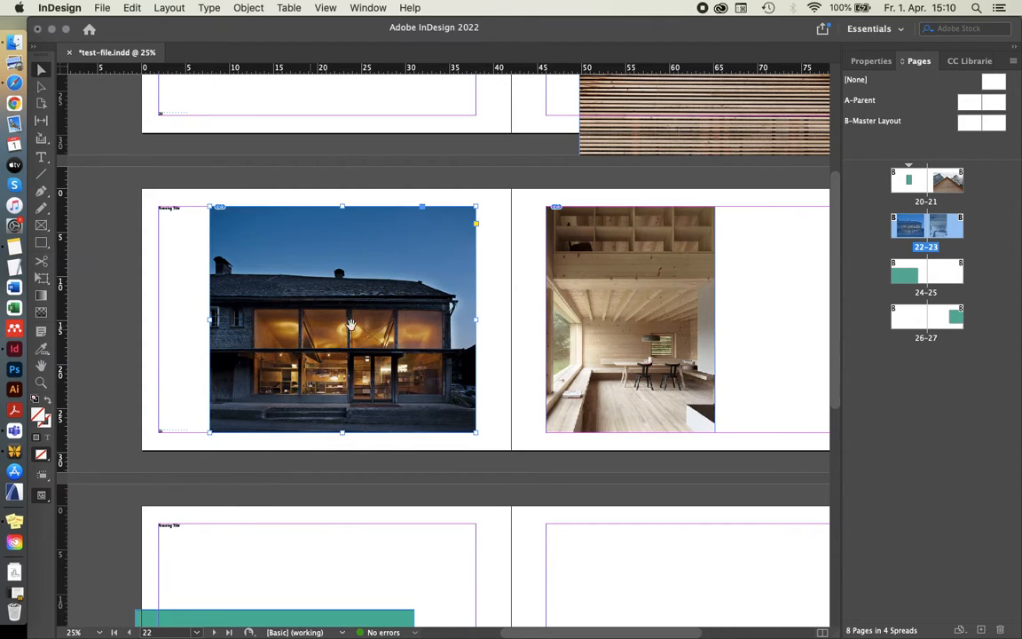
Step: Crop the building photo's frame by about 4 cm at the top edge and about 1 cm at the right edge
scroll(318, 309, "up", 1, "alt")
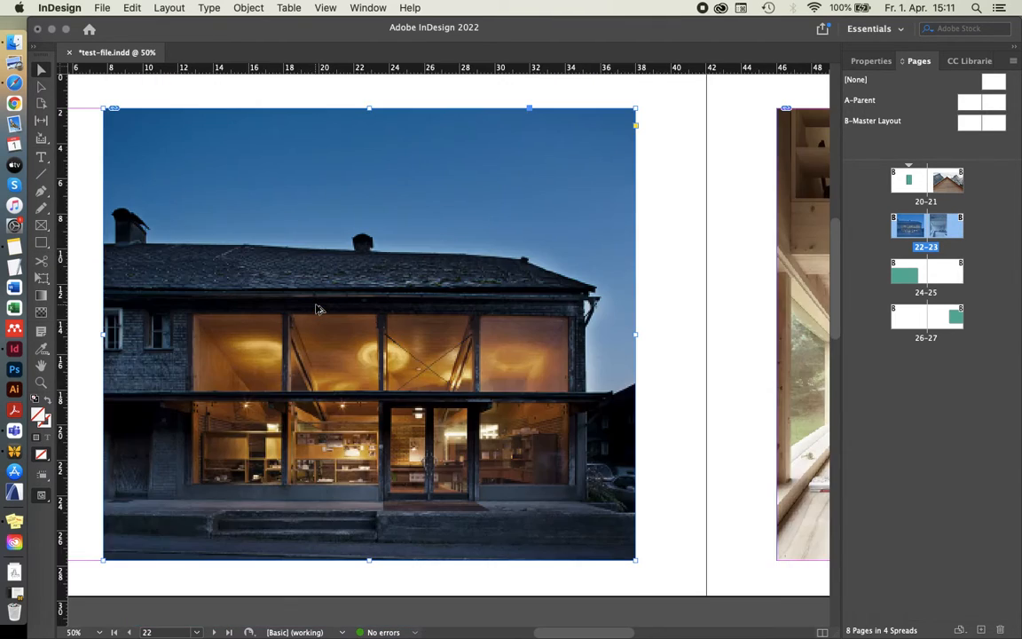
scroll(530, 304, "down", 1, "alt")
scroll(503, 296, "up", 1, "alt")
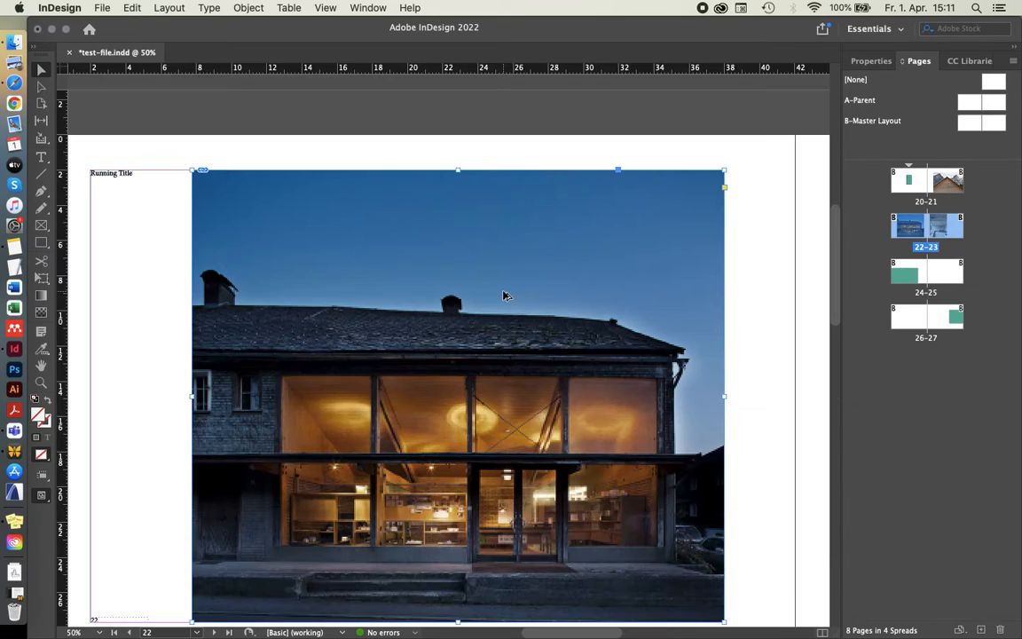
scroll(543, 232, "down", 2)
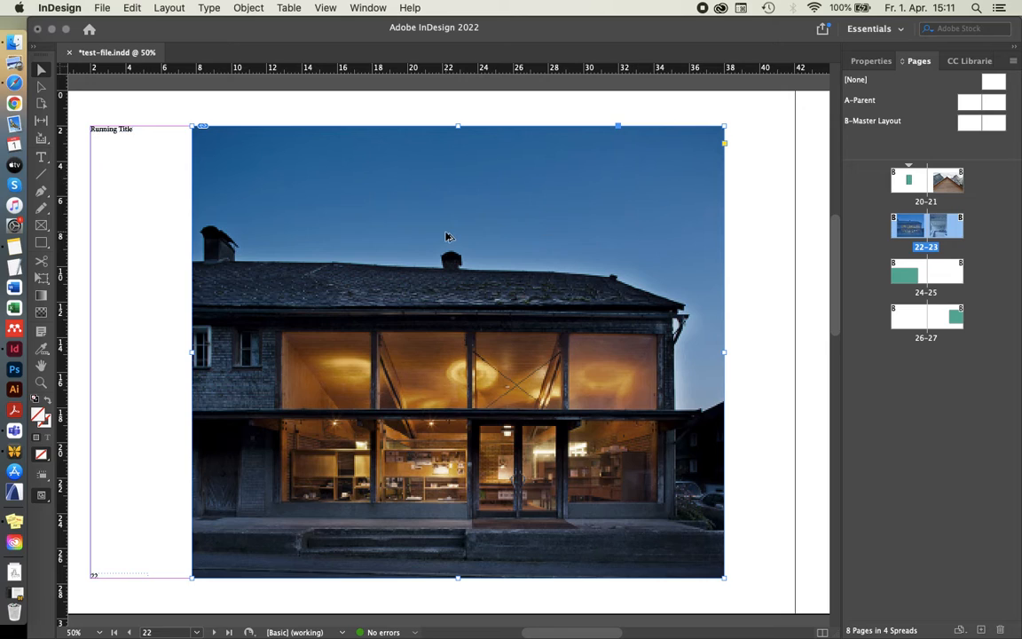
left_click_drag(457, 126, 457, 192)
left_click_drag(724, 386, 708, 386)
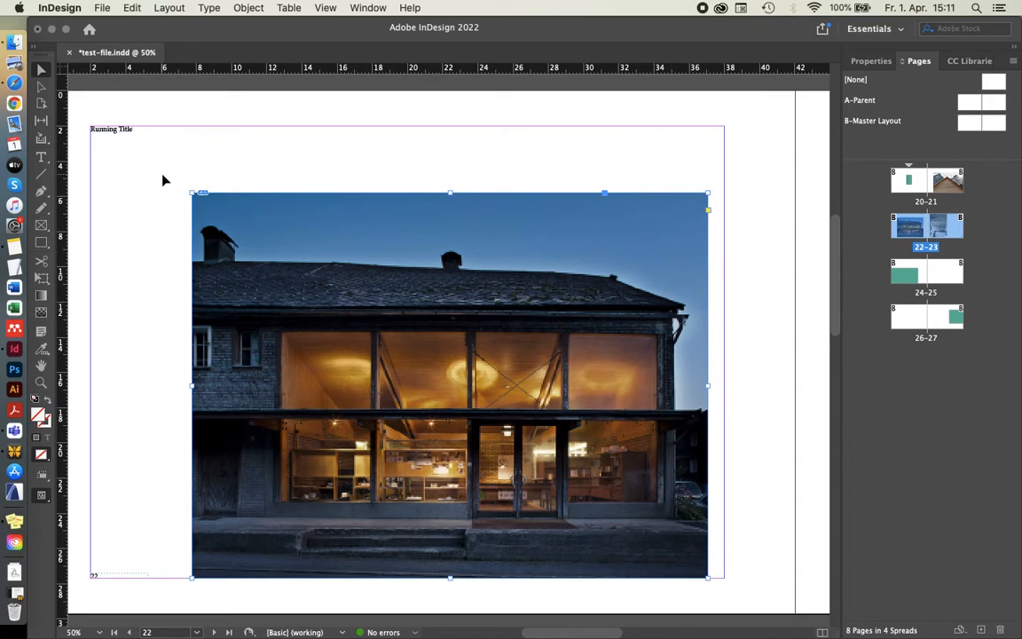
Step: Select the building photo's content to check its full extent behind the crop, reselect the frame and view its available commands
double_click(250, 230)
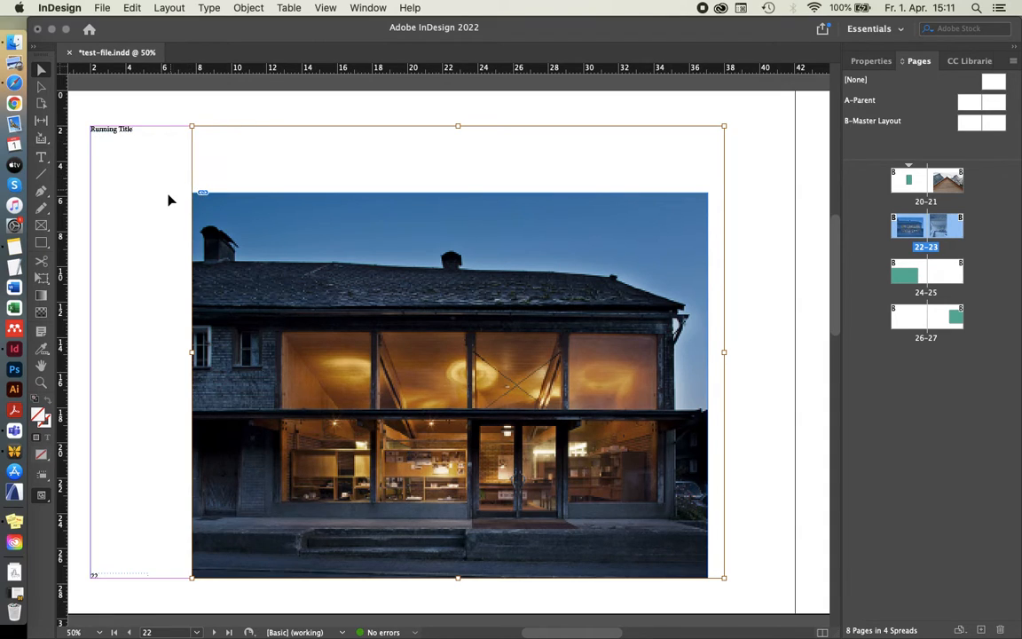
left_click(220, 210)
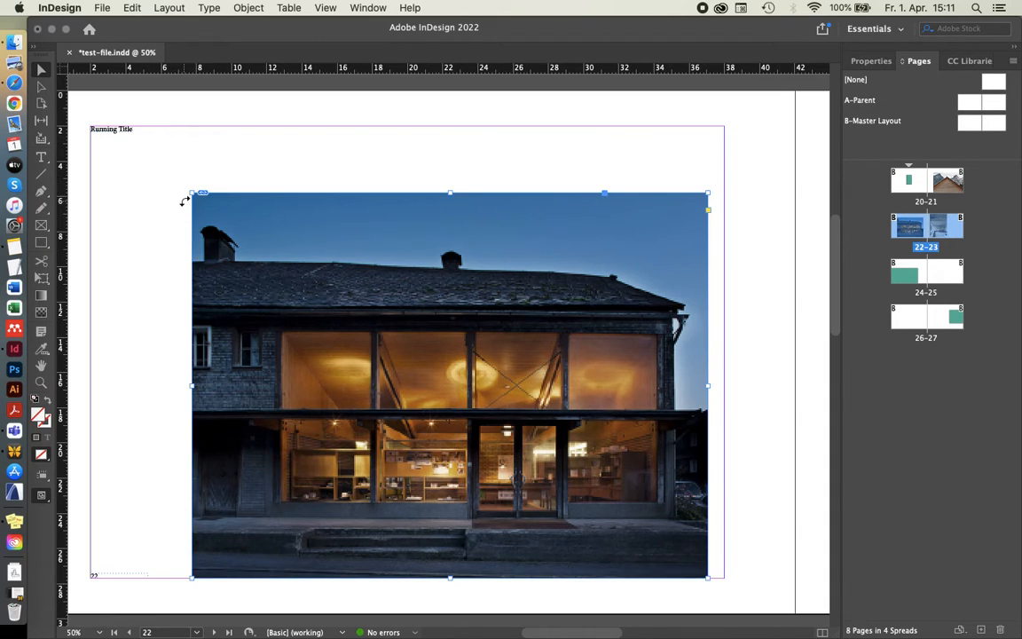
right_click(373, 542)
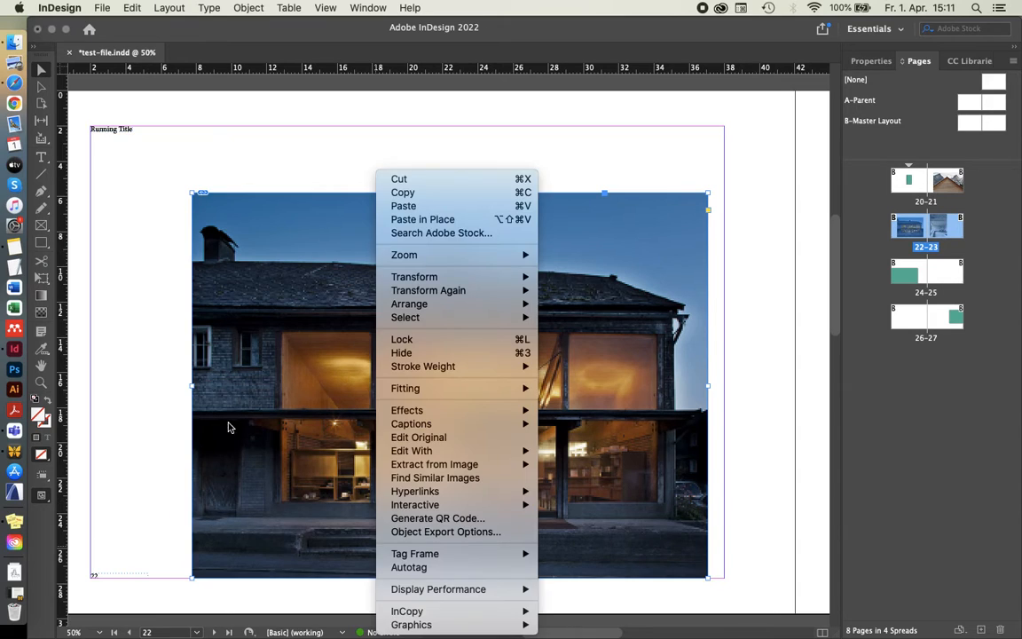
left_click(166, 241)
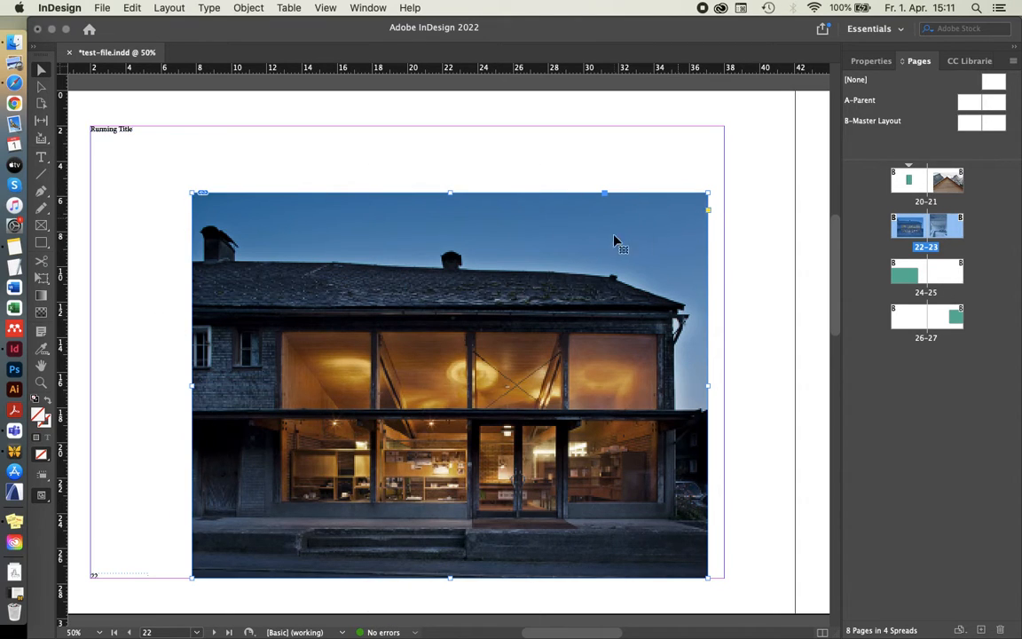
Step: Shift the building photo's content slightly left and down inside its unchanged frame, then deselect it
left_click(298, 230)
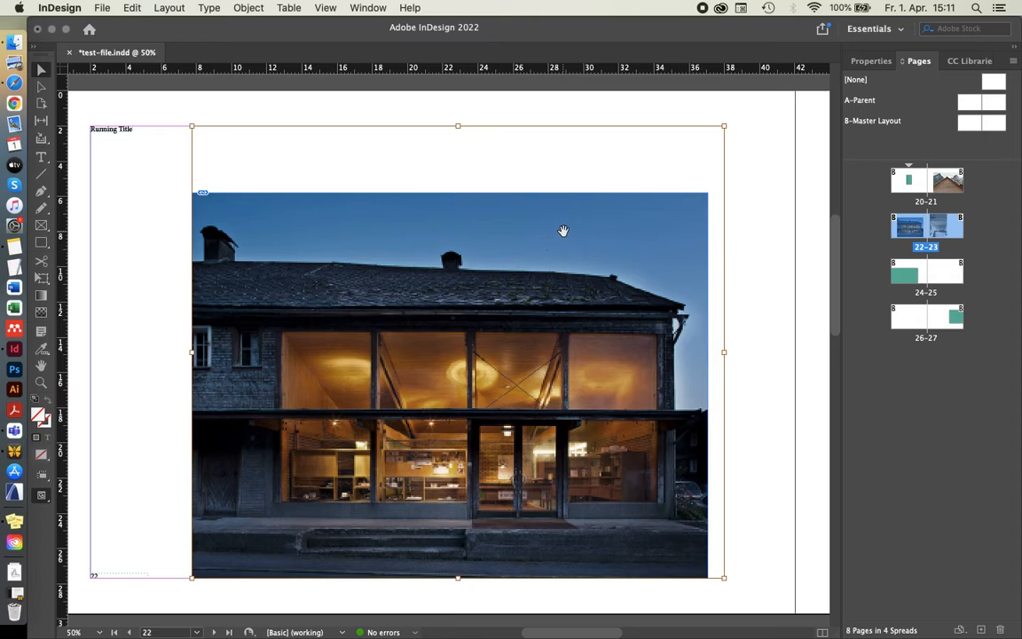
left_click_drag(562, 230, 555, 251)
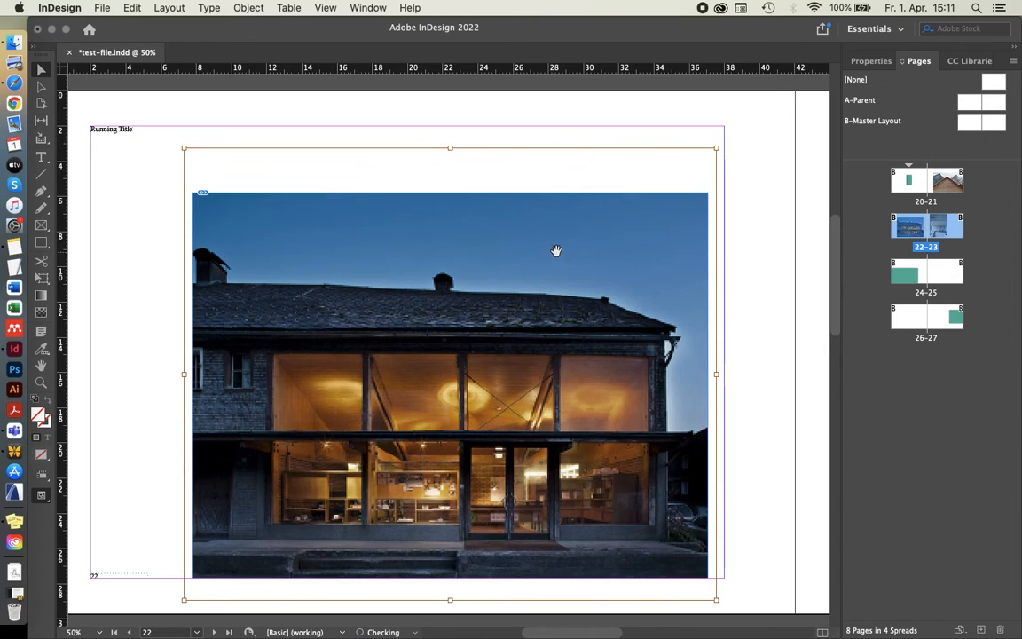
left_click_drag(637, 241, 578, 311)
left_click_drag(527, 334, 707, 263)
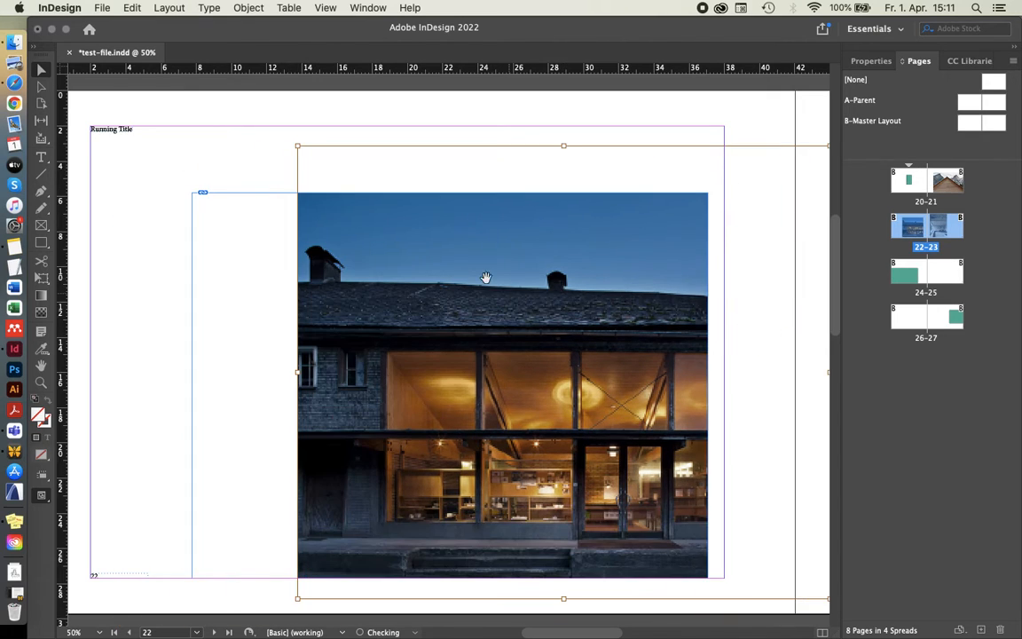
left_click_drag(484, 278, 439, 177)
left_click_drag(434, 276, 333, 392)
left_click_drag(388, 417, 392, 417)
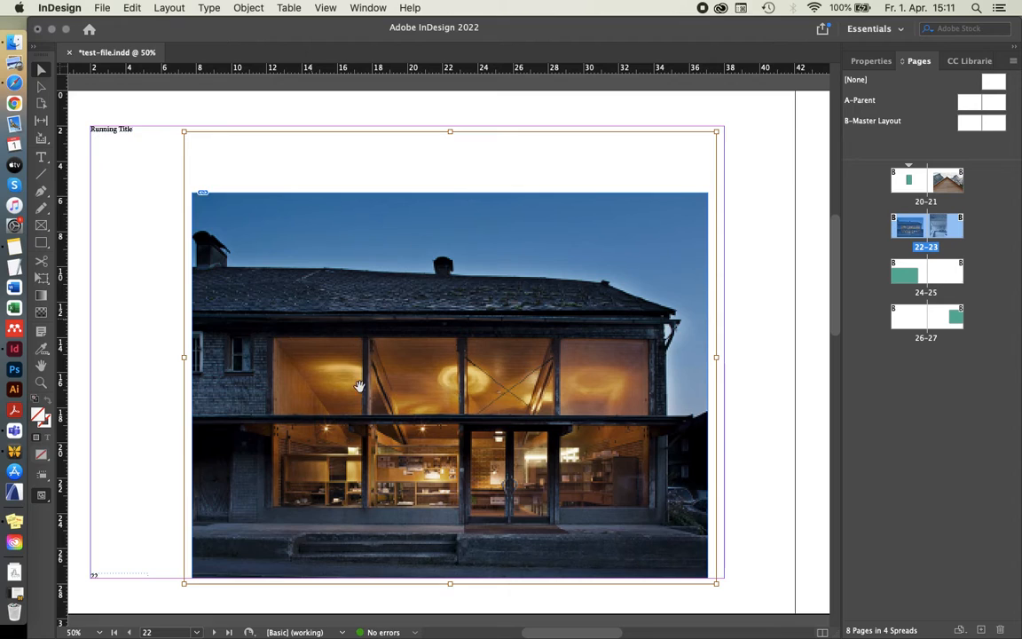
left_click(144, 202)
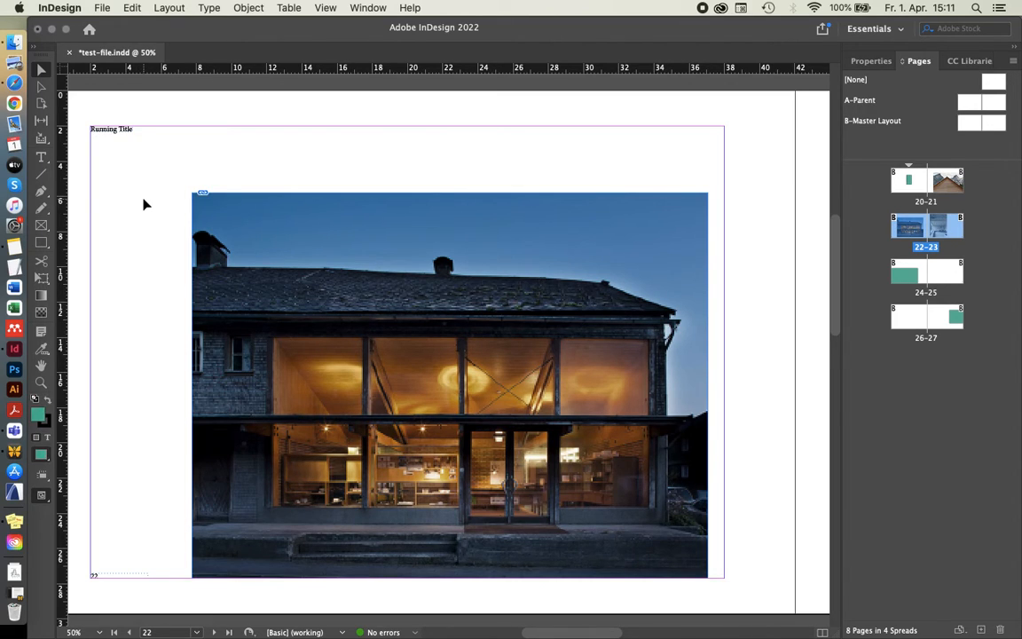
Step: Select the building photo's content with the Direct Selection tool, then return to the Selection tool and deselect it
scroll(124, 199, "down", 1)
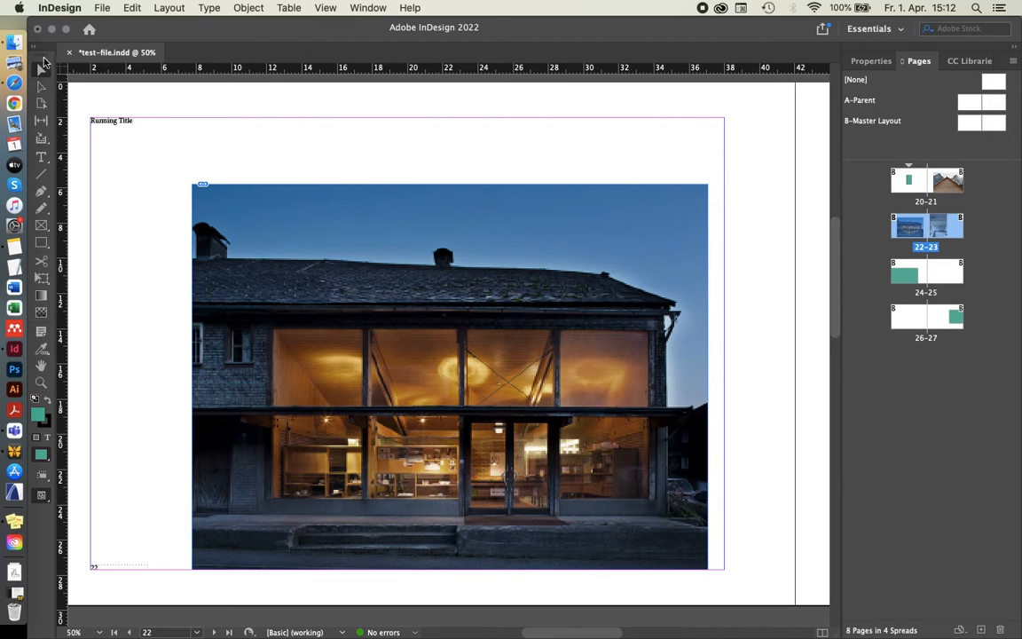
left_click(43, 86)
left_click(266, 231)
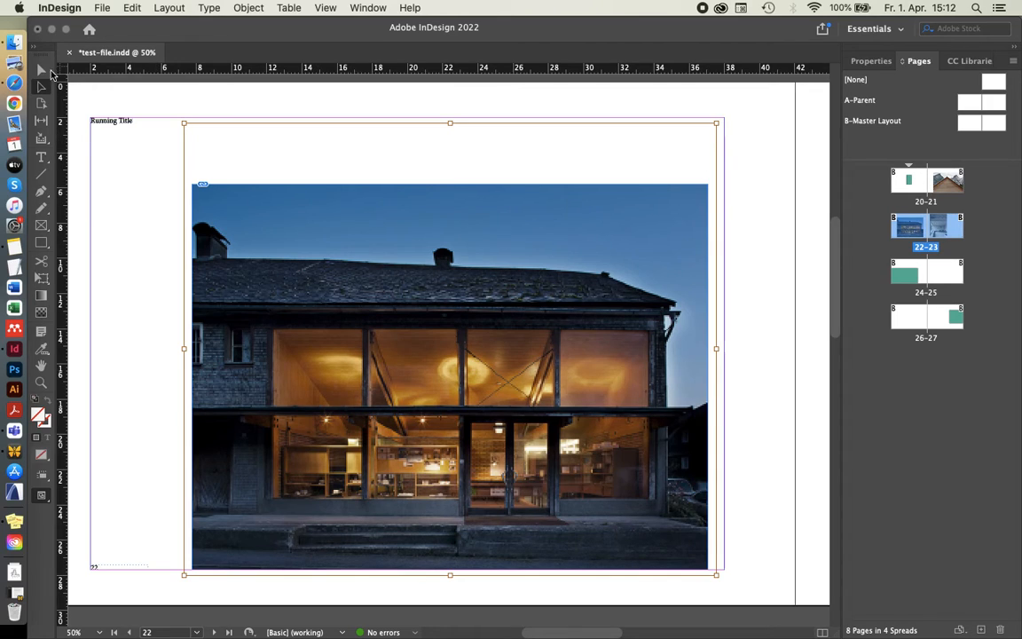
left_click(40, 68)
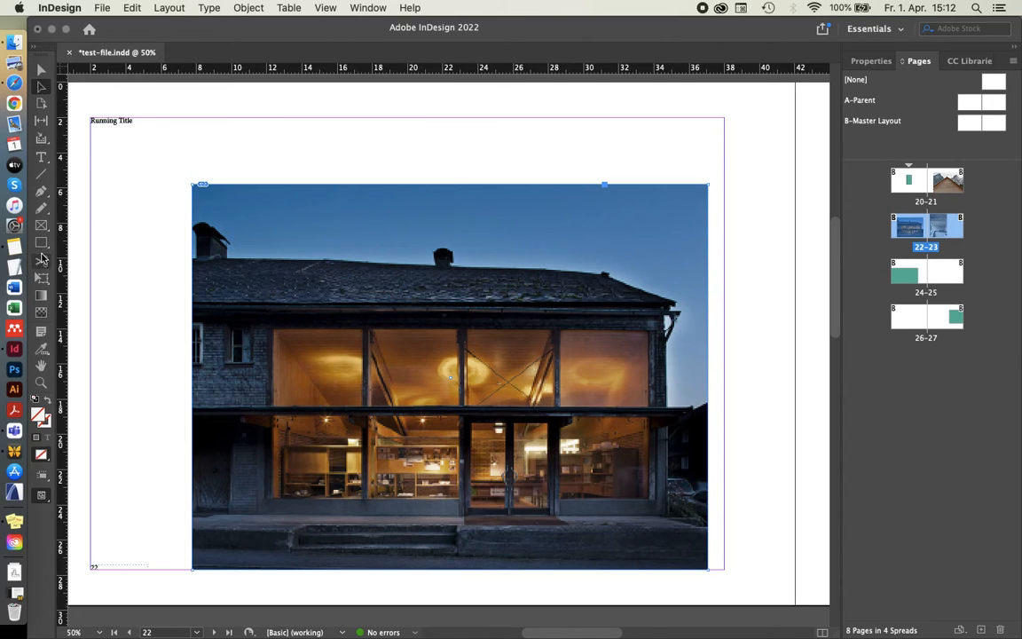
left_click(41, 259)
left_click(42, 70)
left_click(170, 242)
Step: Move the building photo to page 22's left margin and scale it down to about 22 cm wide
scroll(171, 241, "down", 1)
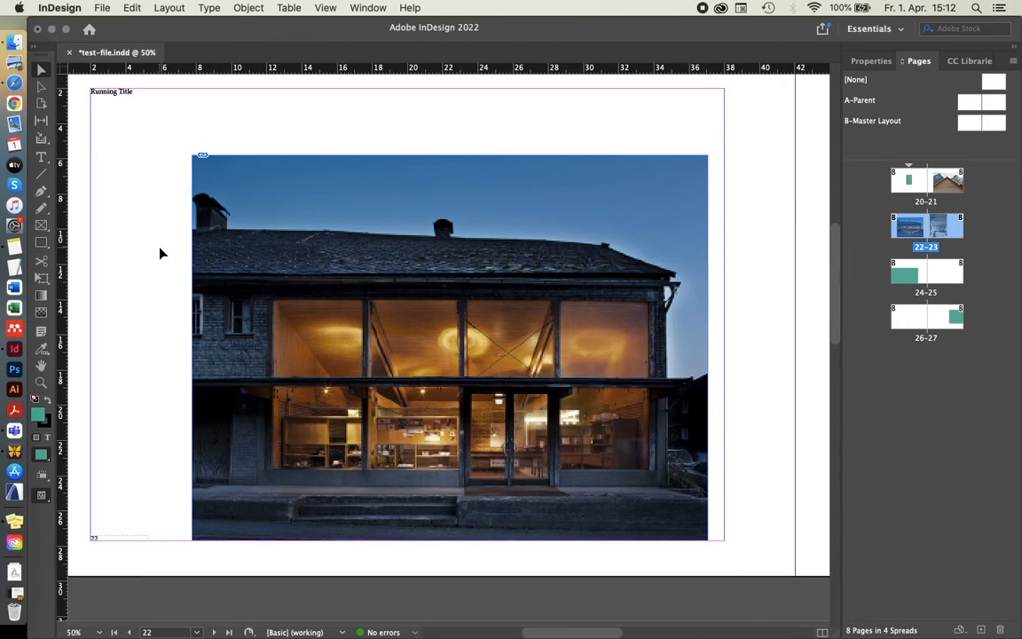
scroll(162, 284, "down", 2)
scroll(412, 269, "up", 1)
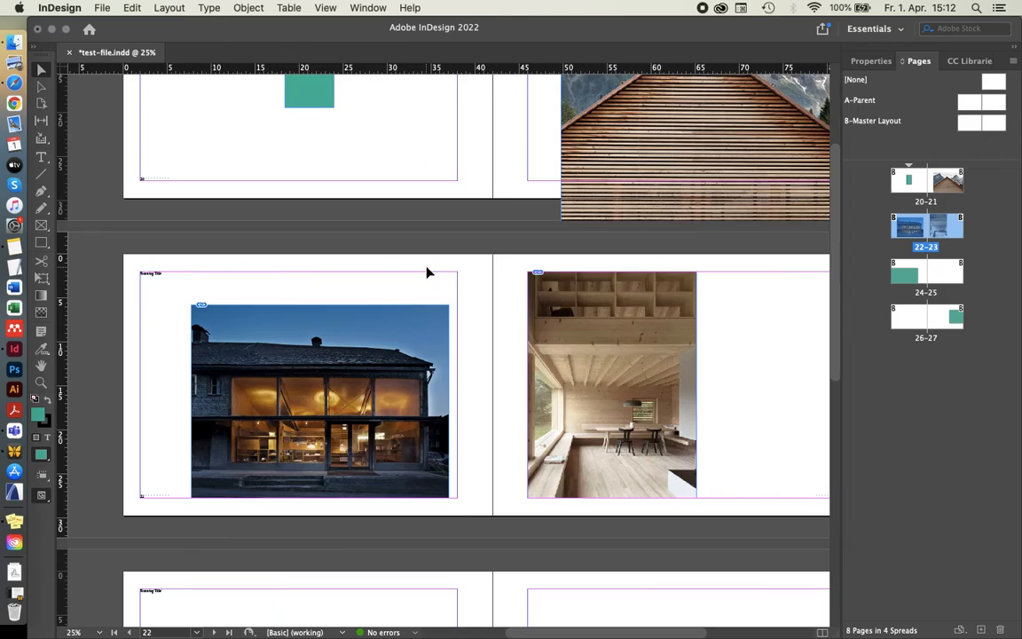
left_click_drag(363, 346, 314, 323)
left_click_drag(399, 475, 335, 427)
left_click_drag(282, 349, 282, 375)
Step: Move the timber barn photo from page 21 beside the building photo and scale it to about 22 cm wide, matching that photo's height
left_click(698, 279)
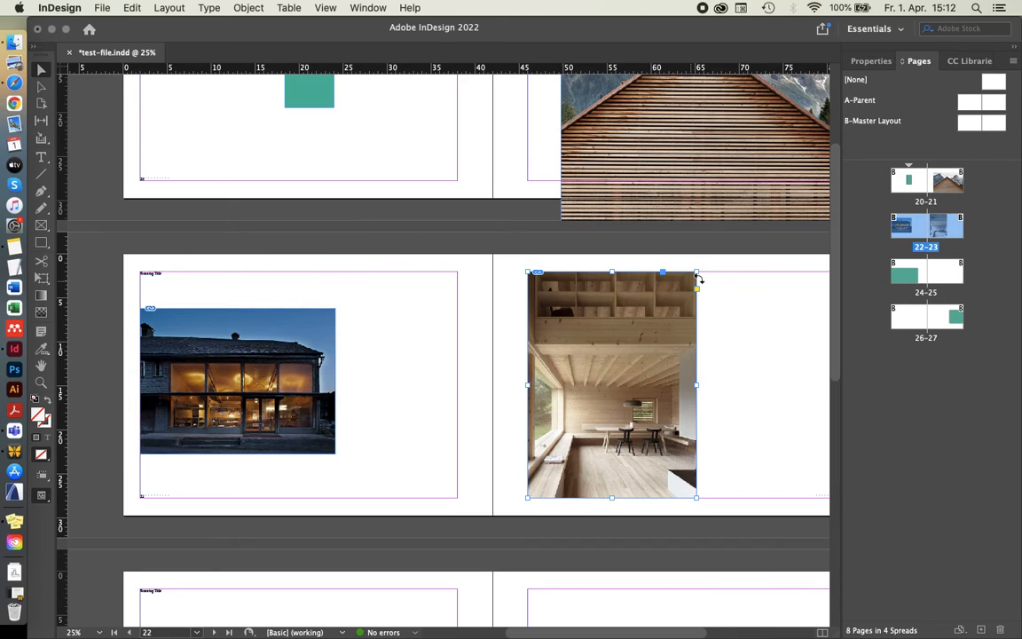
left_click(690, 171)
left_click_drag(720, 101, 502, 371)
left_click_drag(752, 251, 575, 383)
left_click_drag(413, 424, 408, 392)
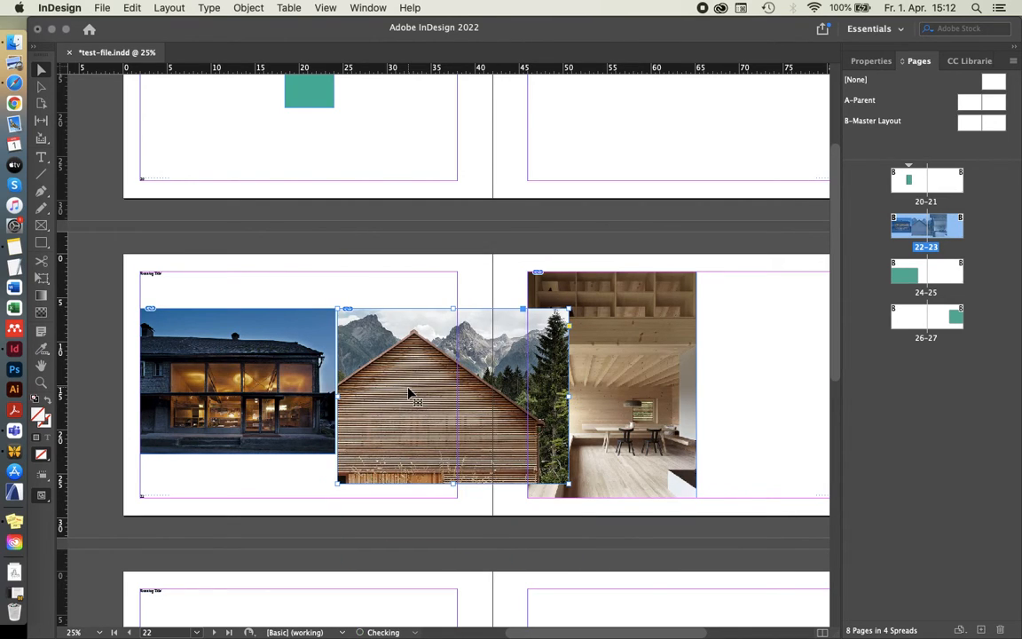
left_click_drag(565, 482, 383, 458)
key("super+equal")
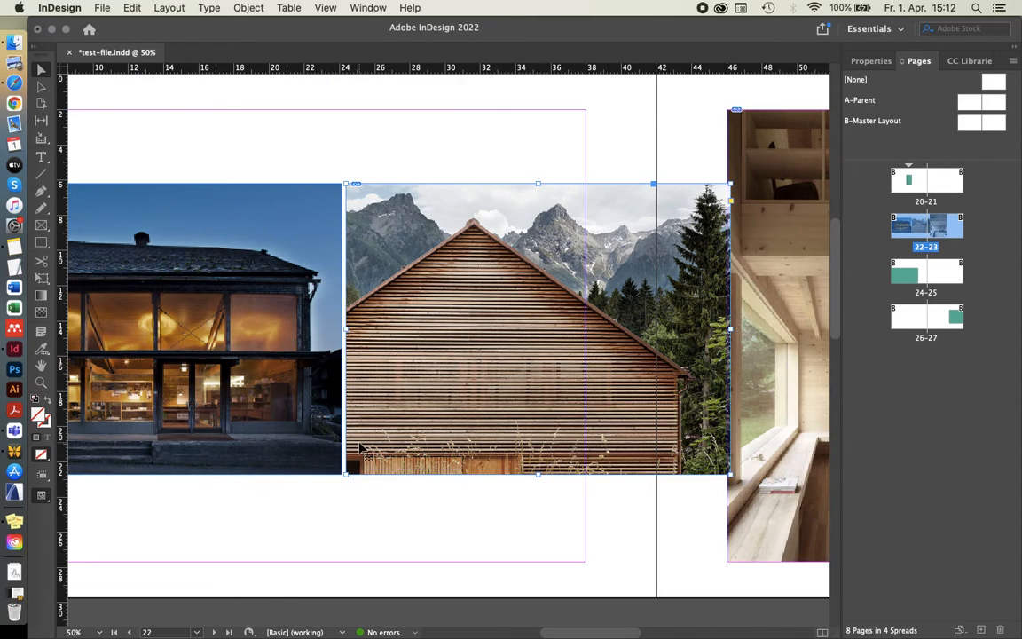
Step: Reposition the barn photo with a narrow gap beside the building photo, at about X 24.36 cm and Y 6.58 cm
key("super+minus")
left_click_drag(396, 401, 401, 392)
key("super+equal")
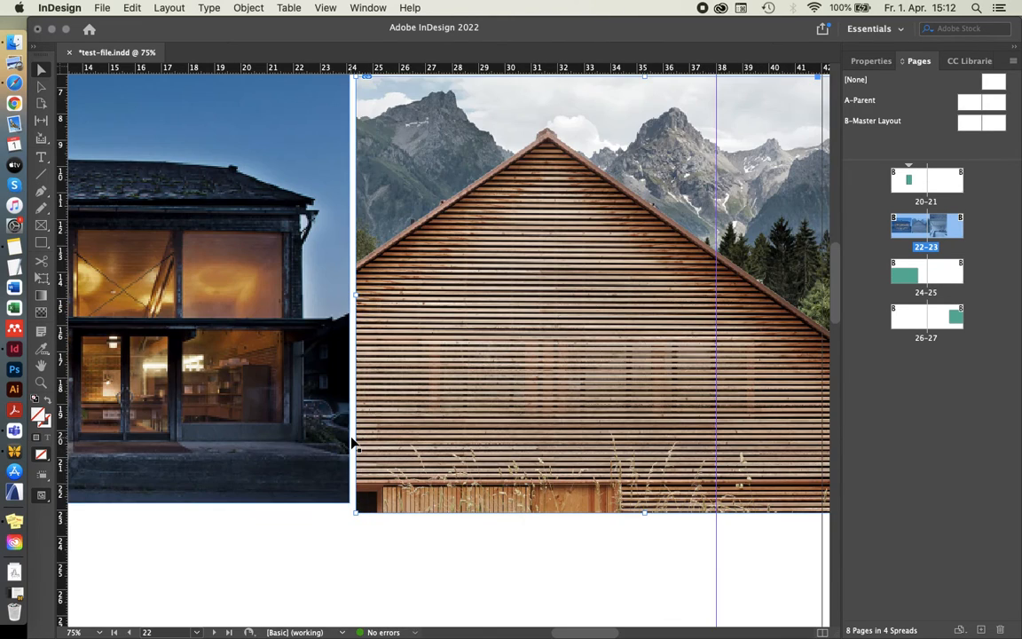
left_click_drag(456, 419, 453, 409)
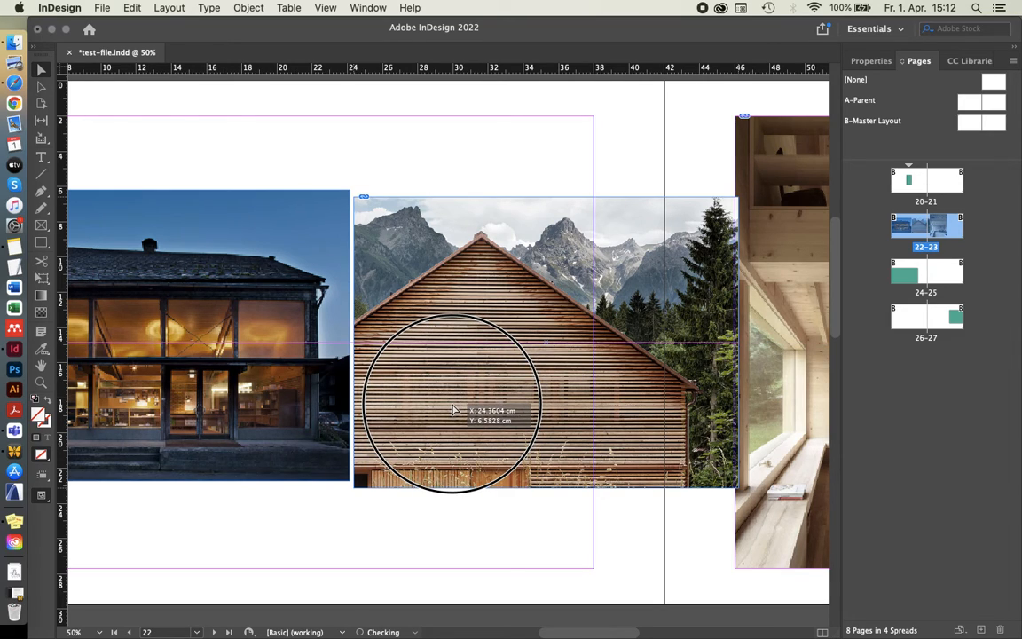
left_click_drag(453, 409, 453, 409)
key("super+minus")
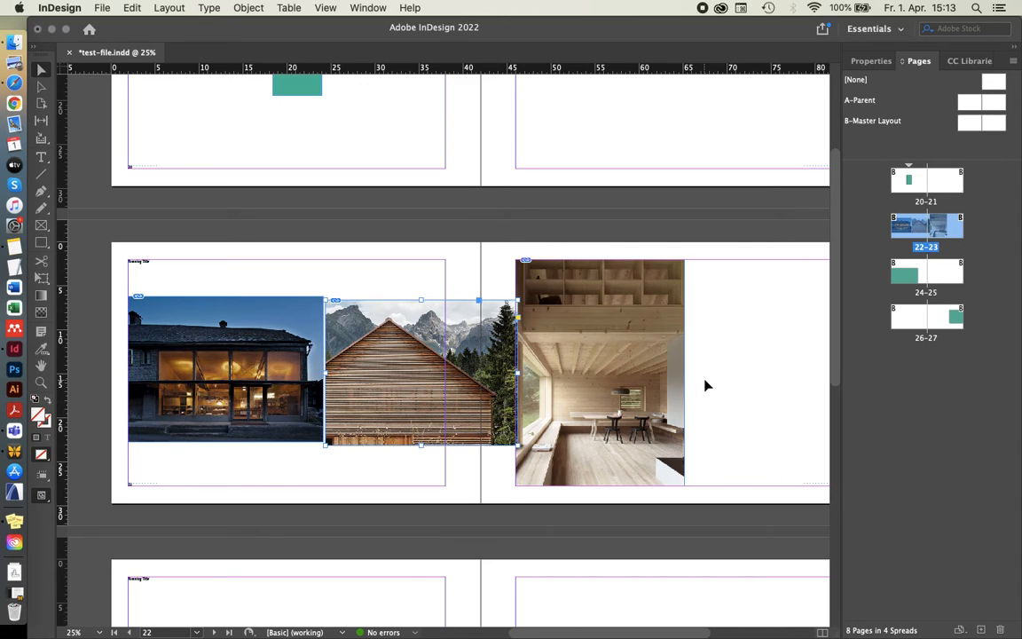
Step: Move the interior photo to page 23's outer margin and place the barn photo just left of it at about X 41.14 cm, Y 3.58 cm
scroll(417, 399, "down", 1)
scroll(638, 348, "up", 1)
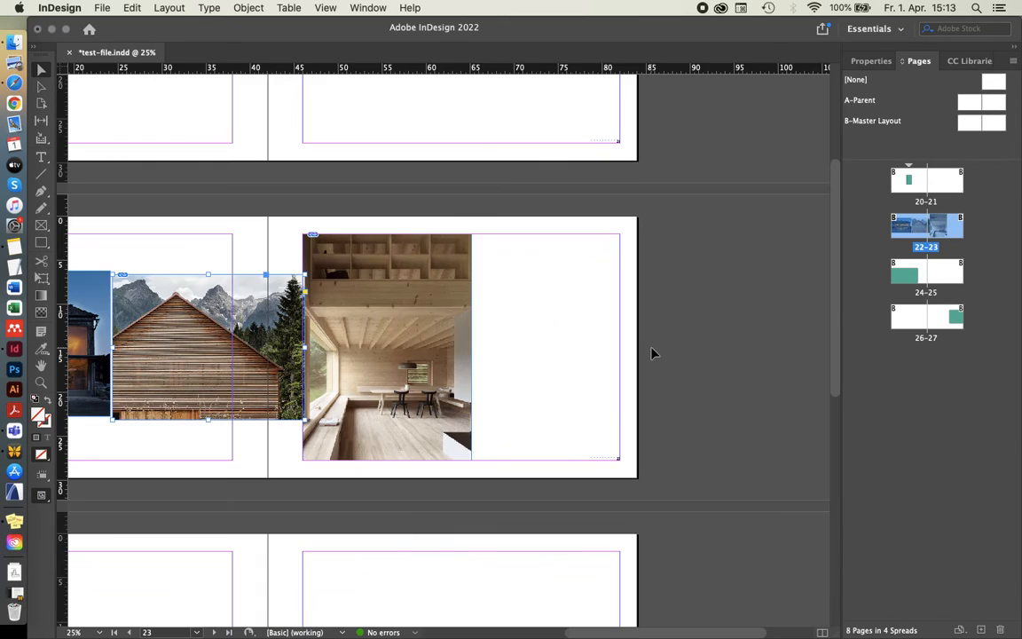
scroll(519, 313, "up", 1)
scroll(577, 317, "down", 1)
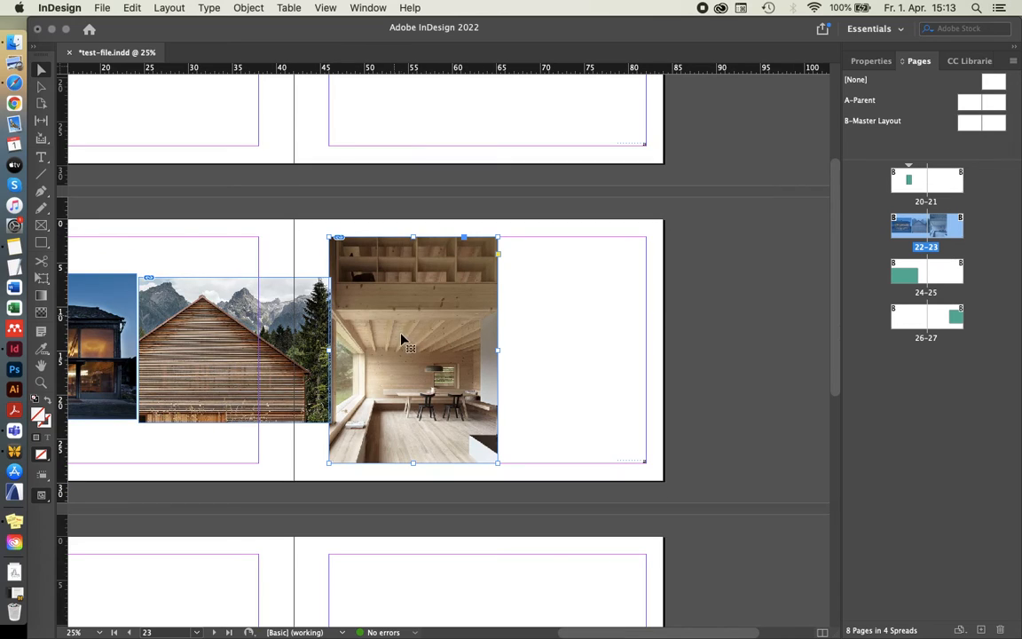
left_click_drag(442, 330, 597, 303)
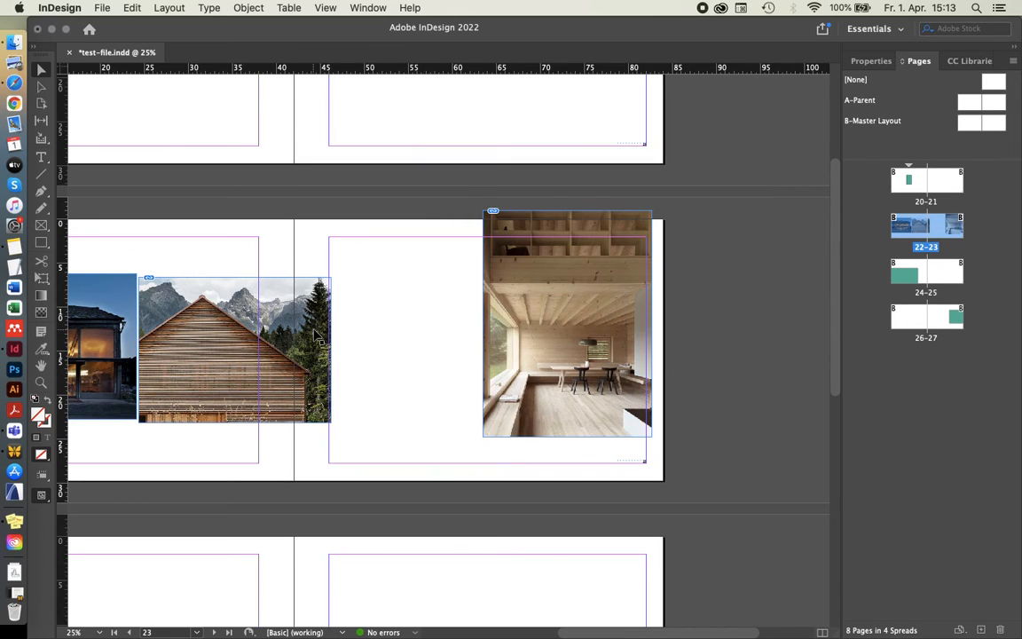
left_click_drag(314, 383, 460, 354)
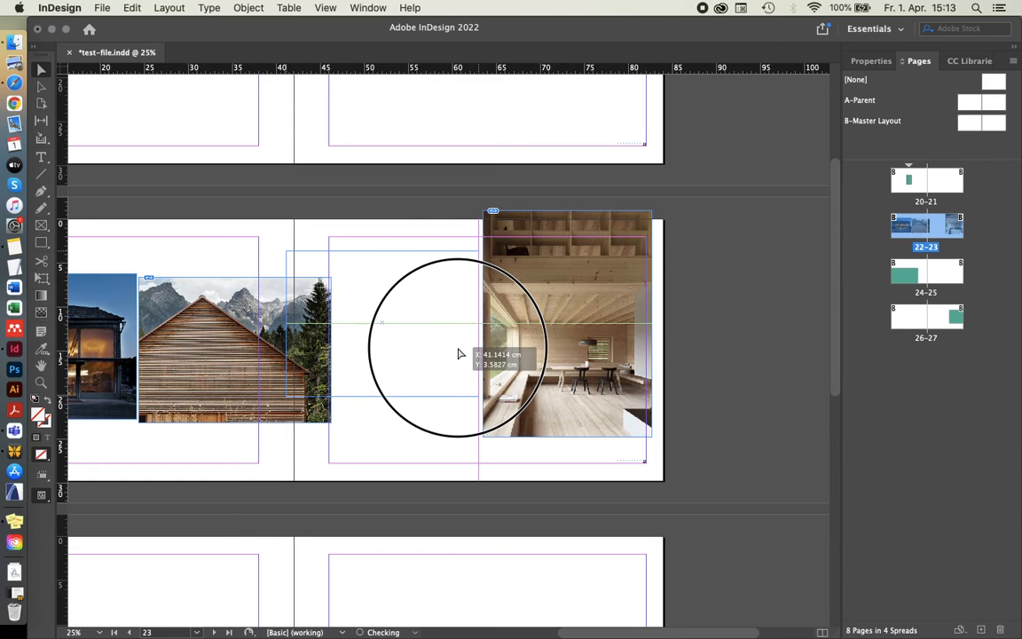
left_click_drag(459, 354, 458, 354)
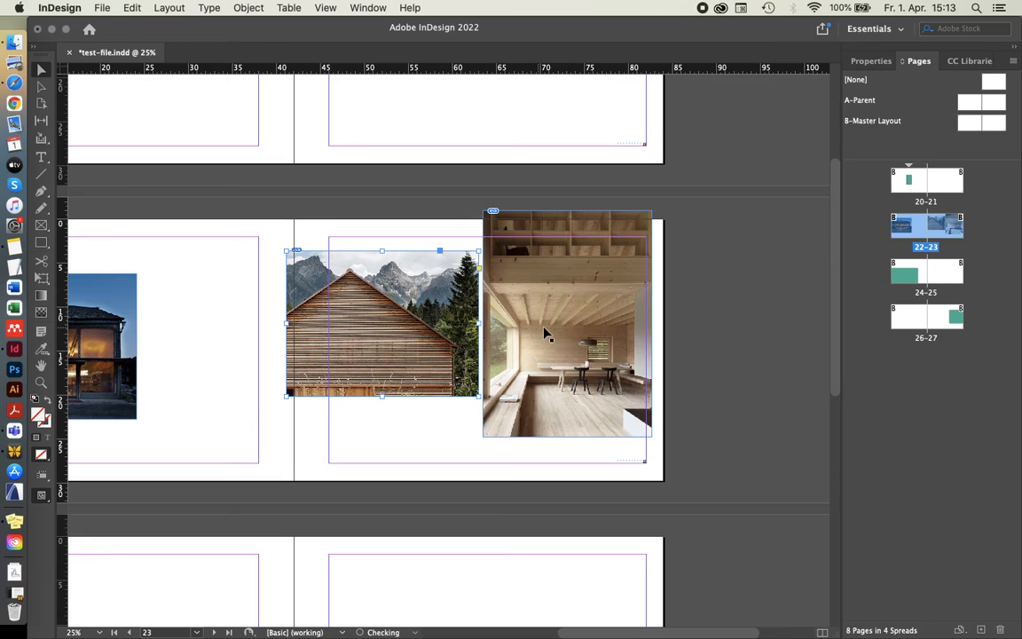
Step: Select the barn and interior photos together and move them so the interior photo aligns with page 23's top and bottom margins
left_click(488, 293)
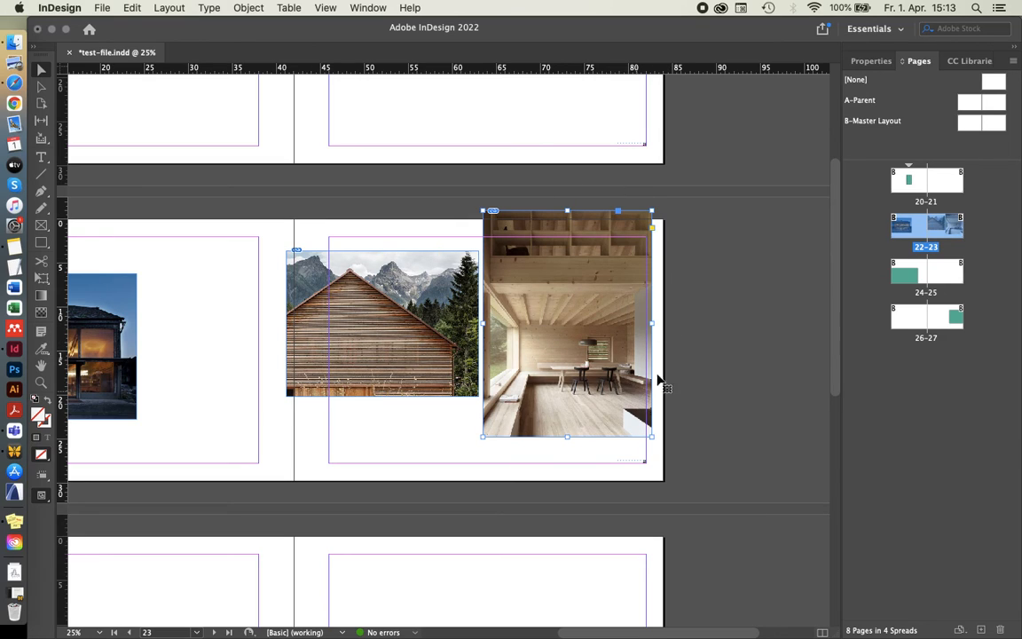
left_click(459, 316, "shift")
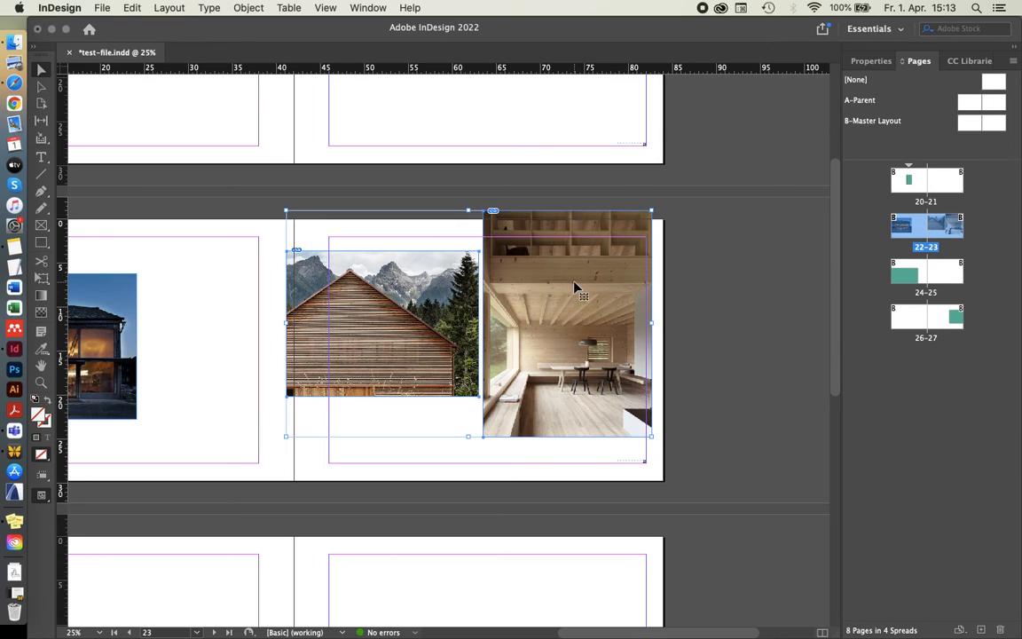
left_click_drag(574, 289, 545, 341)
left_click(790, 321)
scroll(599, 319, "down", 1)
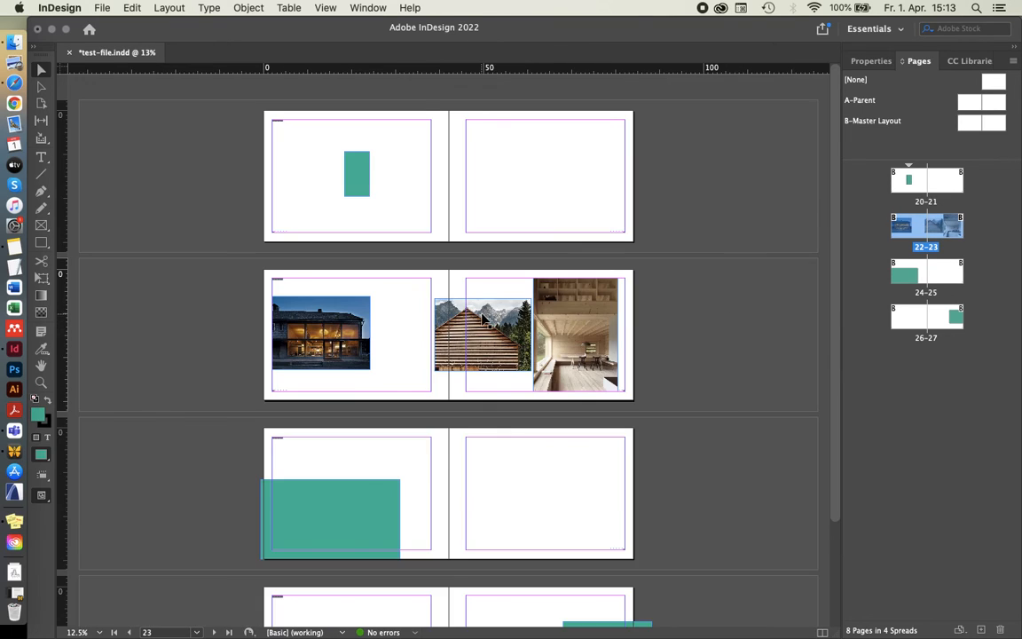
scroll(488, 316, "up", 1)
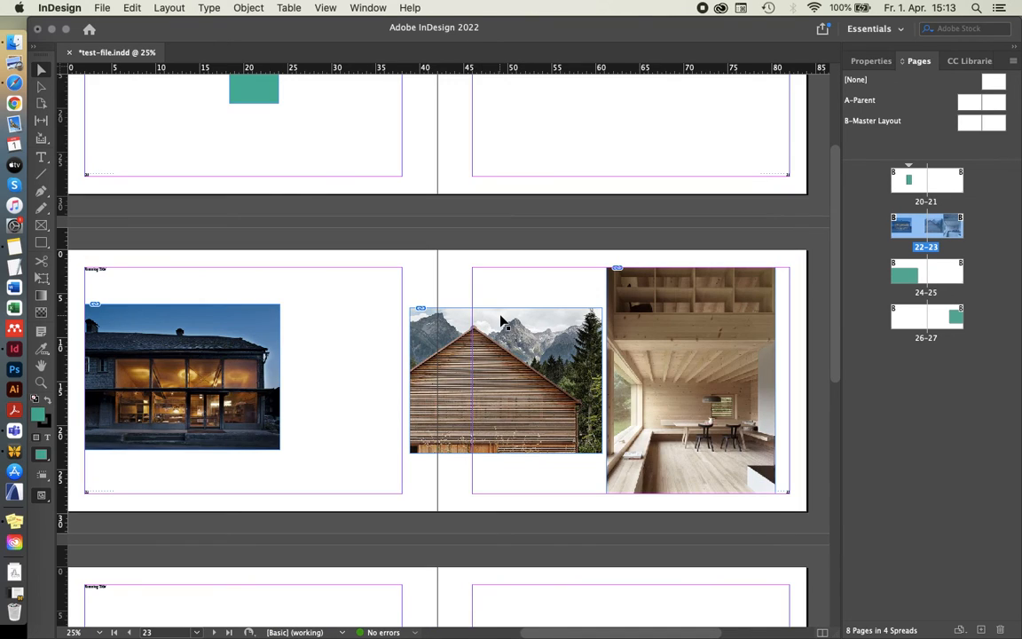
Step: Check whether Smart Guides is enabled in the grid and guide options
left_click(325, 8)
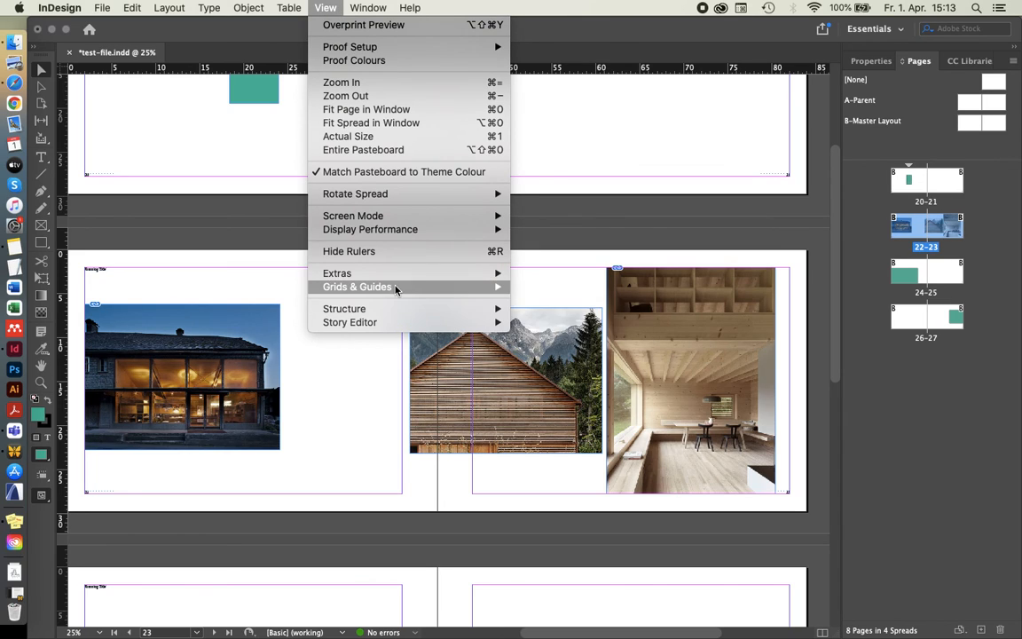
mouse_move(391, 289)
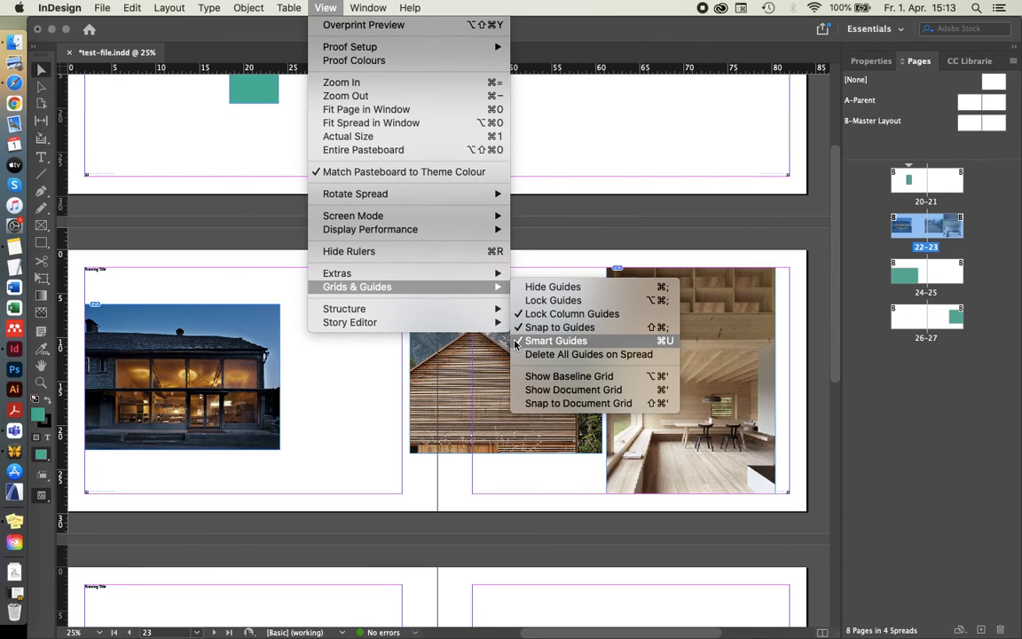
left_click(354, 378)
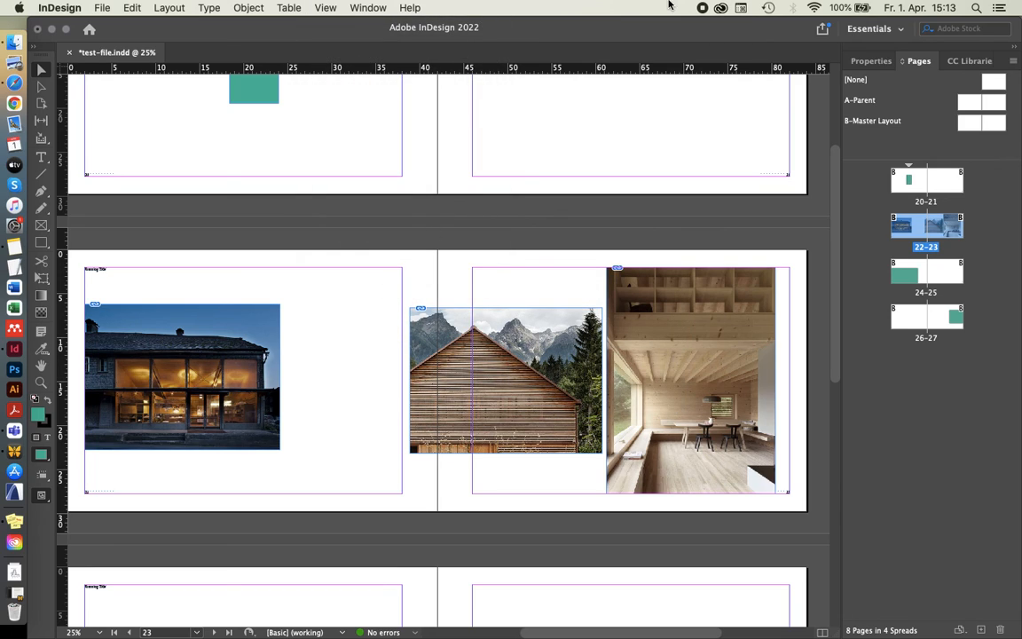